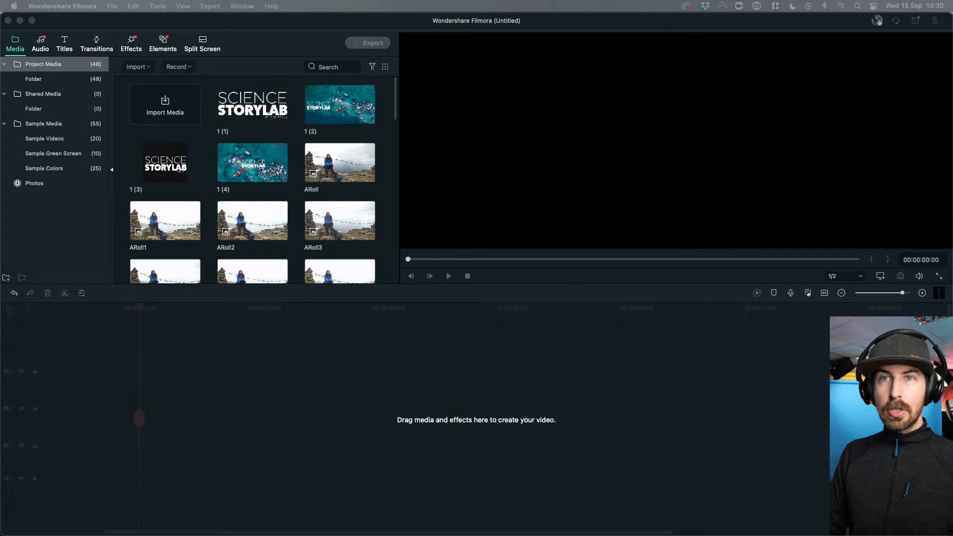
Browse the title templates and preview Opener 2, Opener 13, Opener 24 and Title 2.
left_click(65, 45)
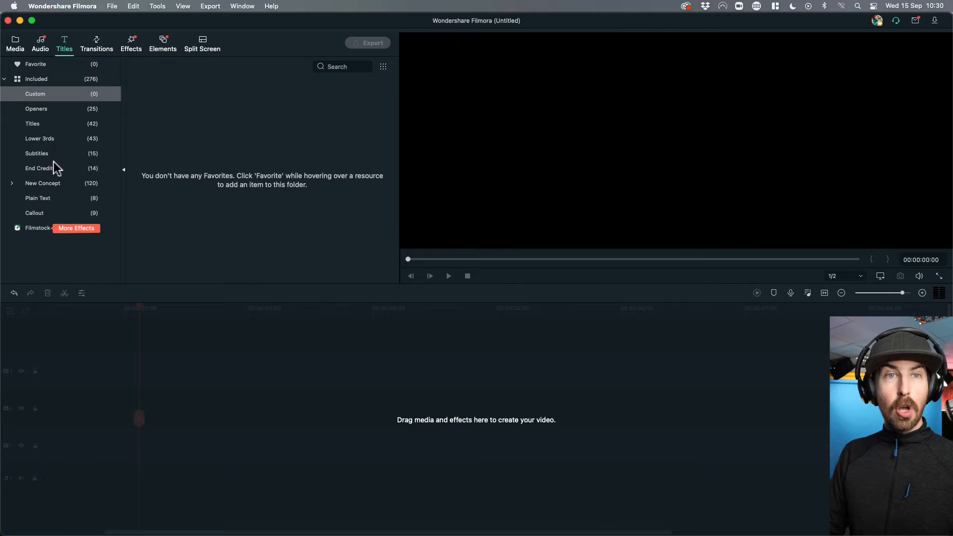
left_click(47, 113)
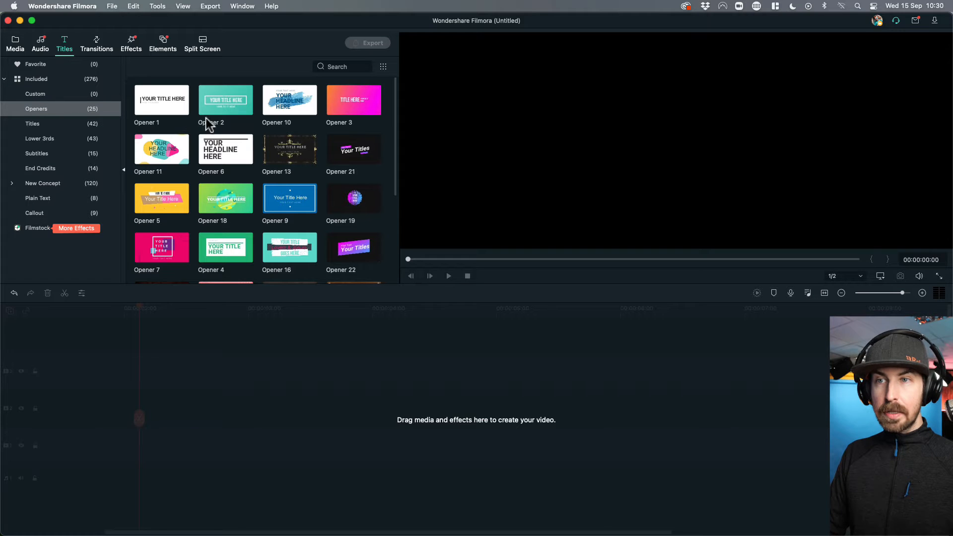
left_click(232, 107)
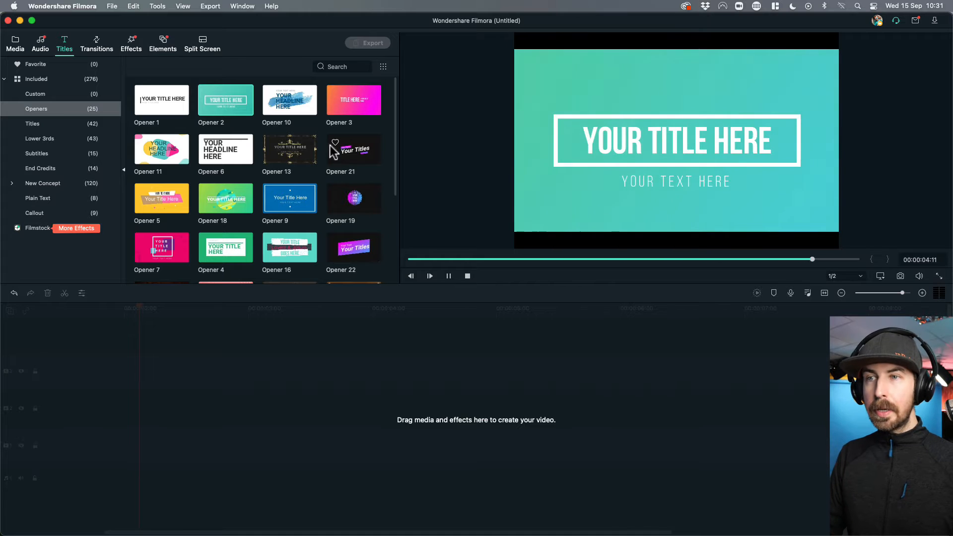
left_click(307, 159)
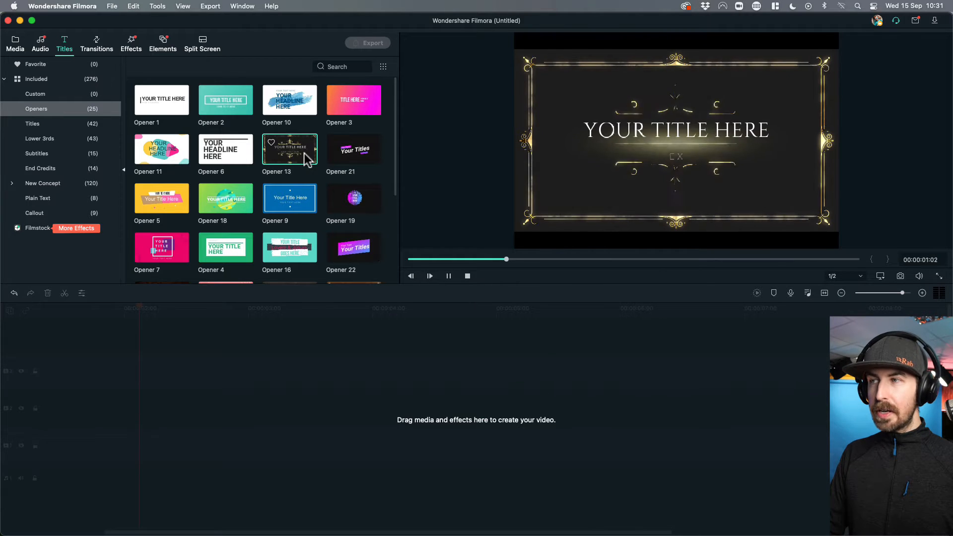
scroll(288, 226, "down", 3)
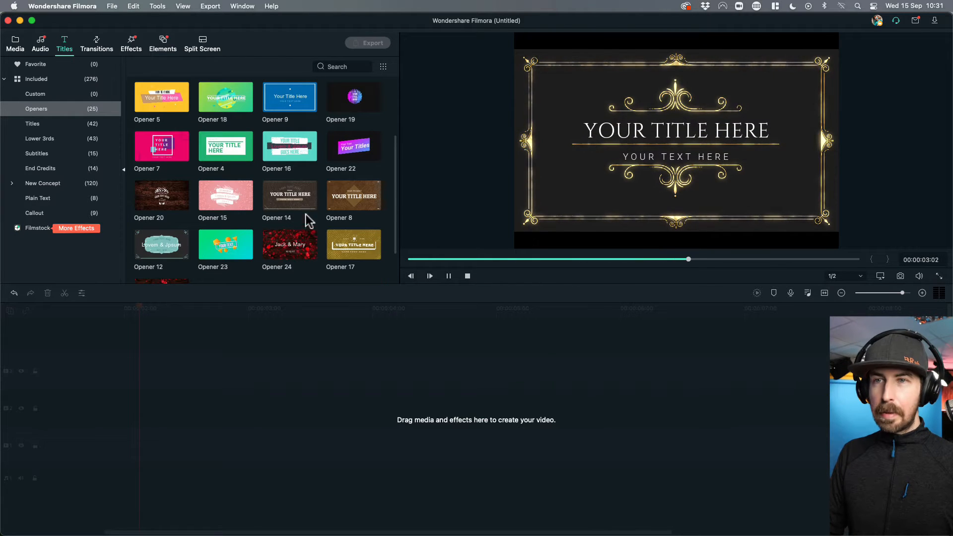
scroll(260, 196, "down", 2)
scroll(259, 200, "up", 2)
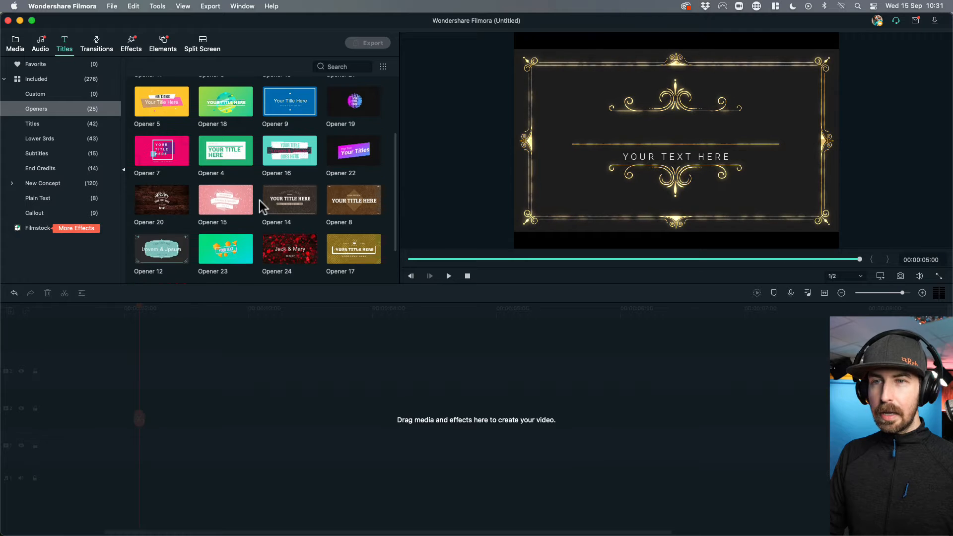
scroll(262, 206, "down", 1)
left_click(283, 243)
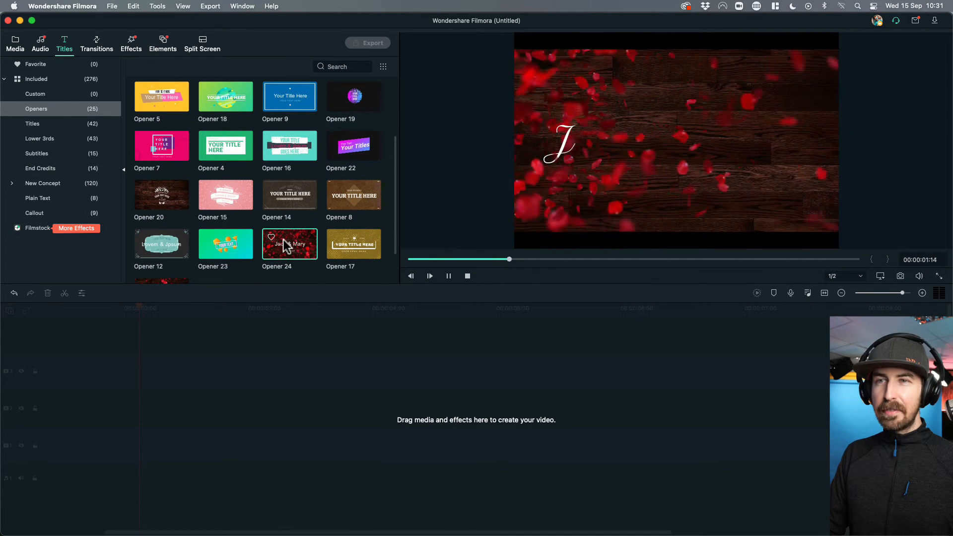
scroll(285, 244, "up", 3)
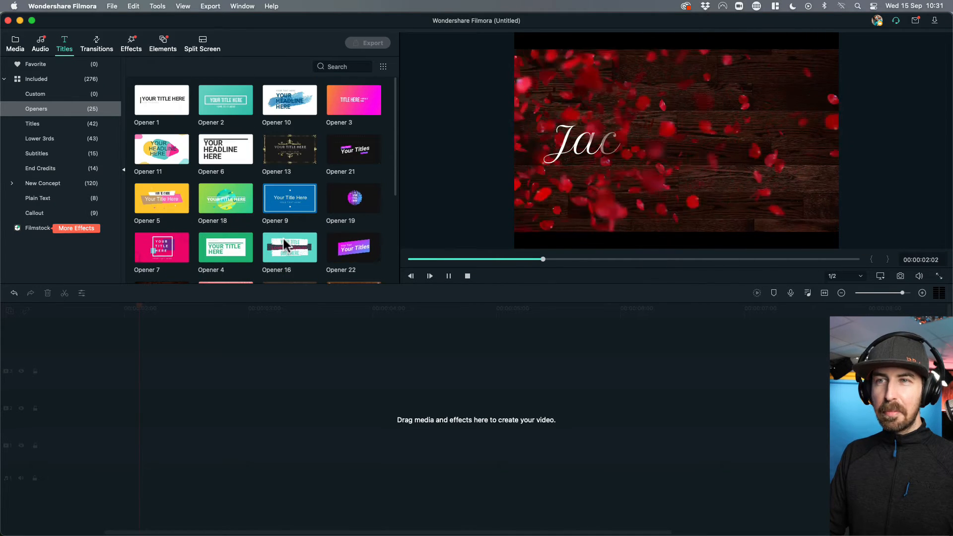
left_click(221, 106)
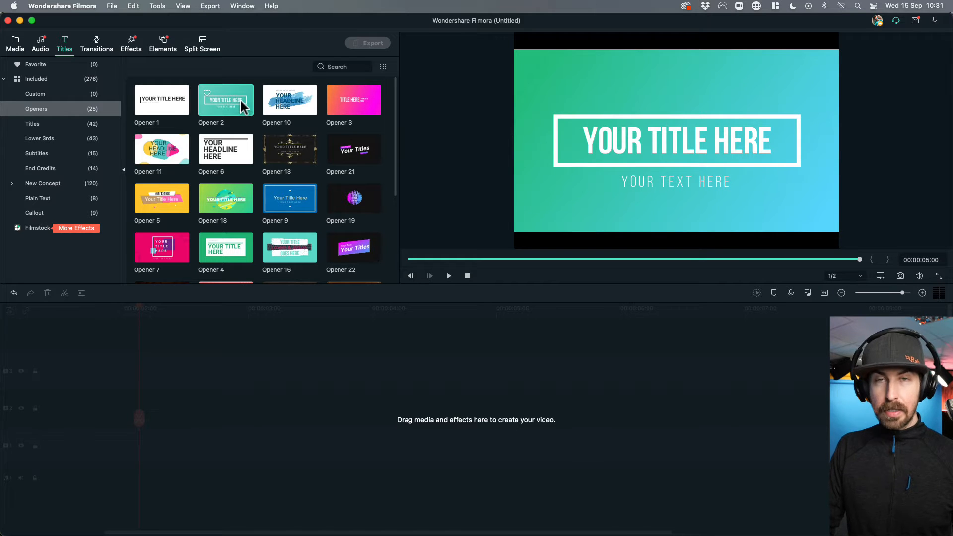
left_click(33, 124)
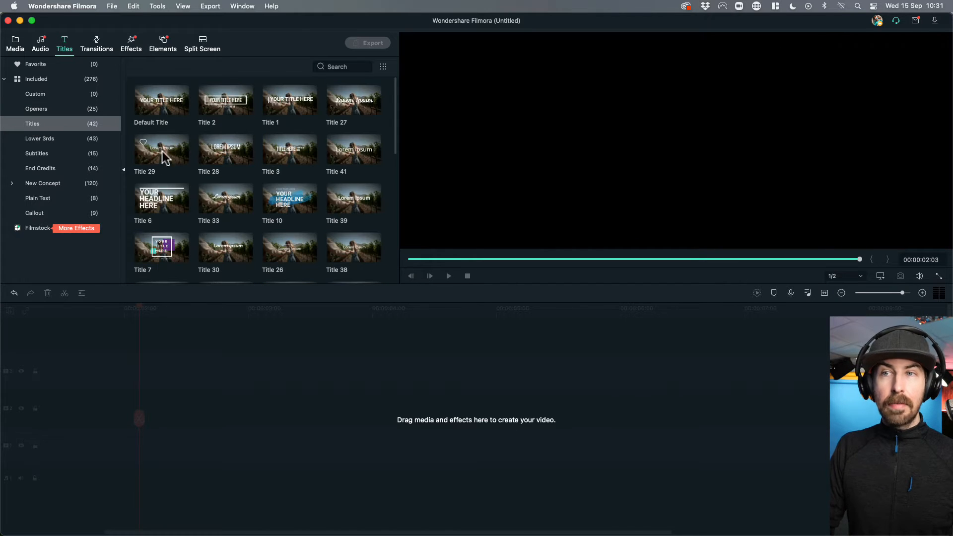
left_click(220, 108)
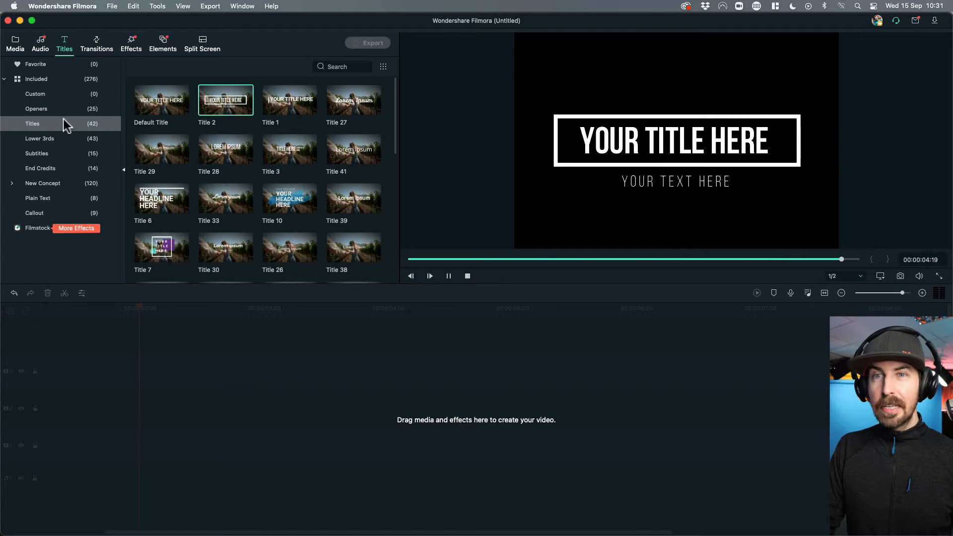
Find the Drone2 clip in the project media and place it at the start of video track 1.
left_click(18, 44)
scroll(254, 243, "down", 3)
scroll(252, 242, "down", 10)
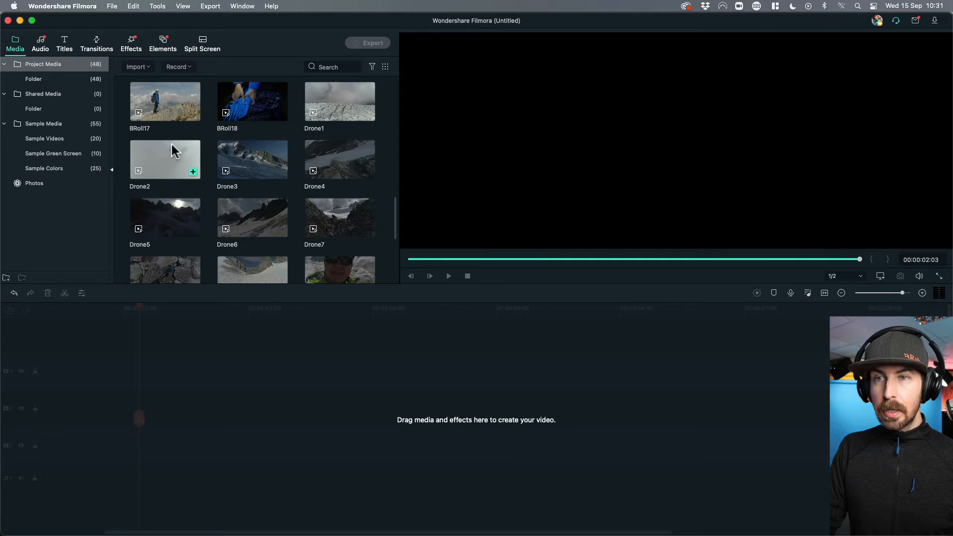
double_click(171, 153)
left_click_drag(572, 168, 47, 443)
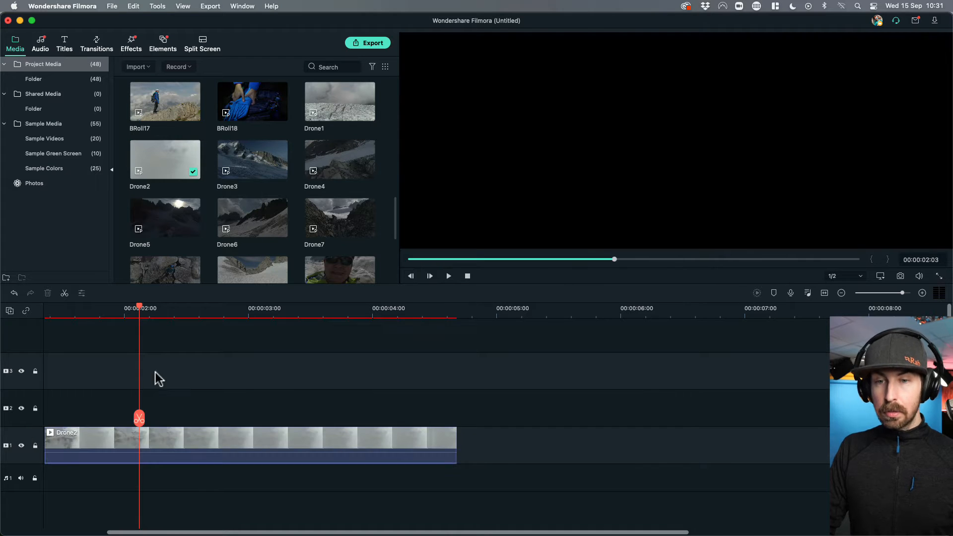
Add the Title 2 template on track 2 above the Drone2 clip and extend the clip to the title's end.
left_click(79, 53)
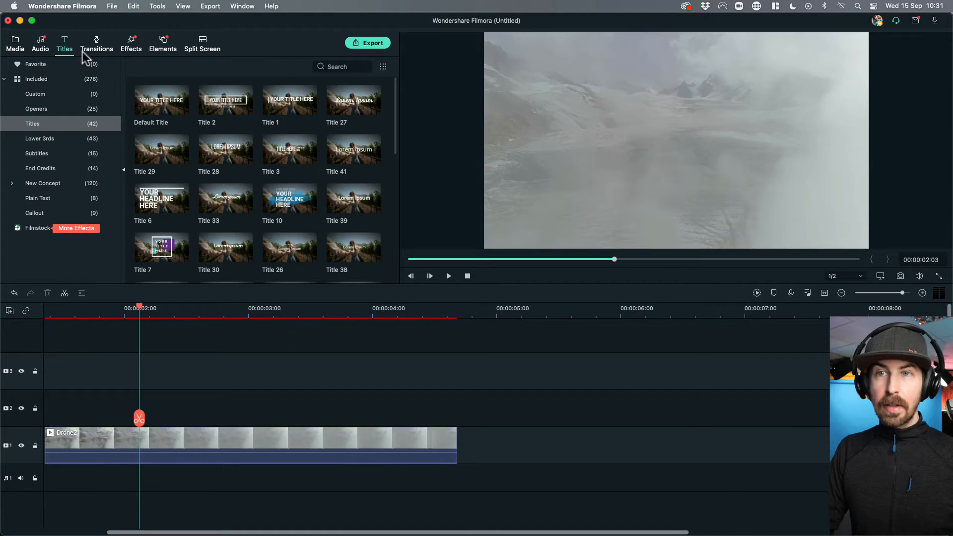
left_click_drag(225, 109, 51, 412)
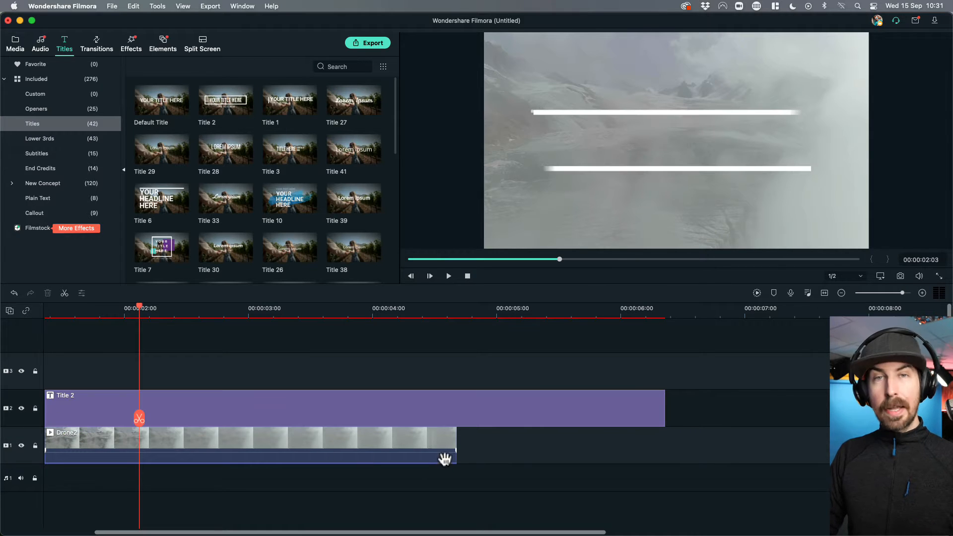
left_click_drag(456, 438, 663, 448)
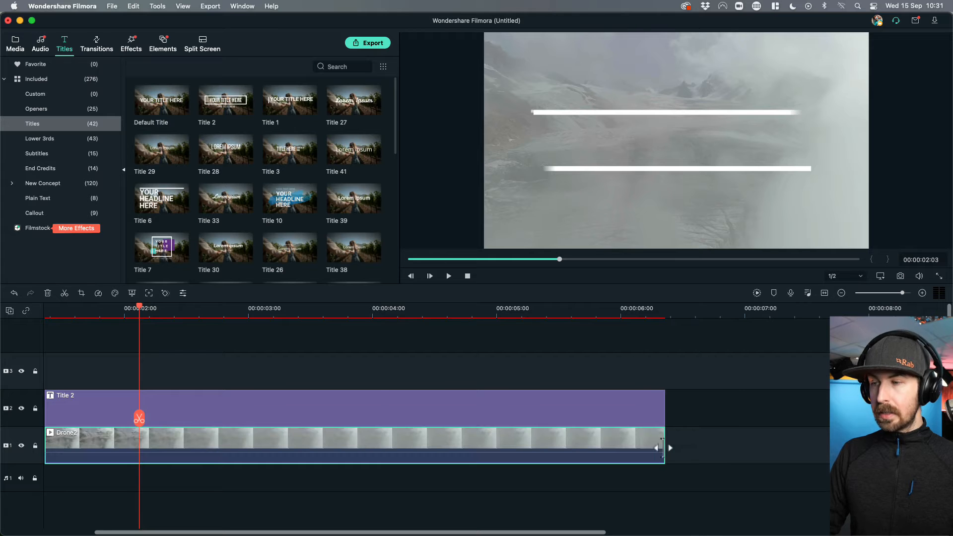
Play the timeline from the clip's start to preview the title animation over the drone footage.
left_click(48, 311)
key("space")
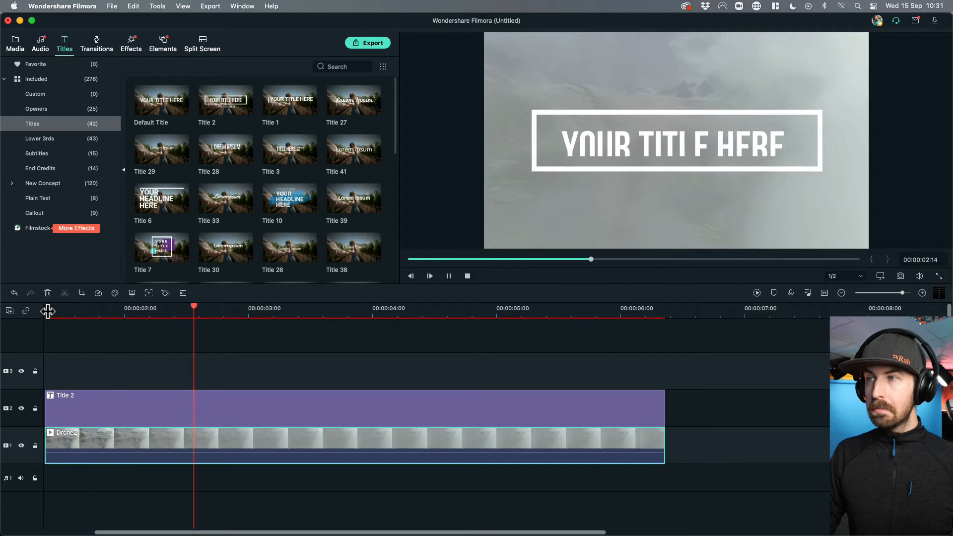
key("space")
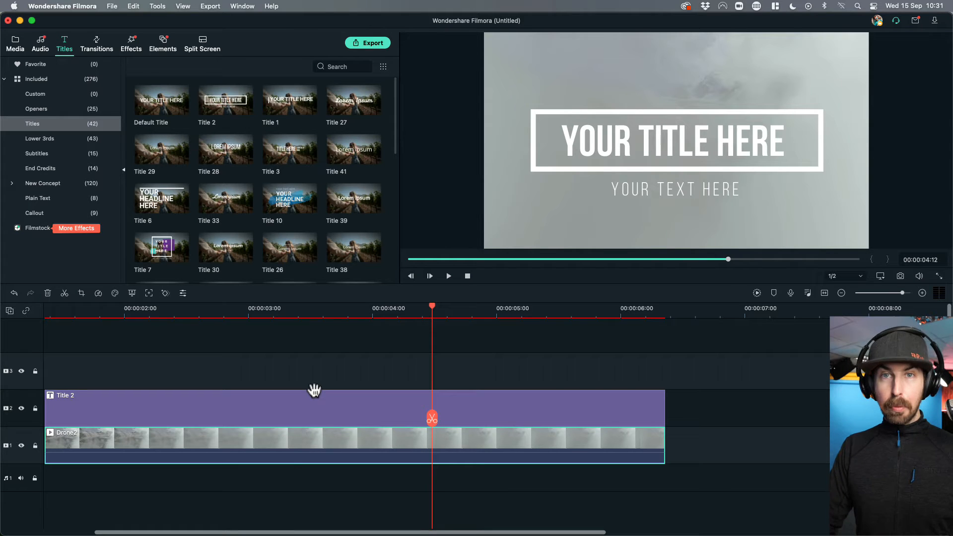
Open Title 2 for editing and replace its main heading with "SCIENCE IN THE ALPS".
left_click(297, 402)
double_click(297, 402)
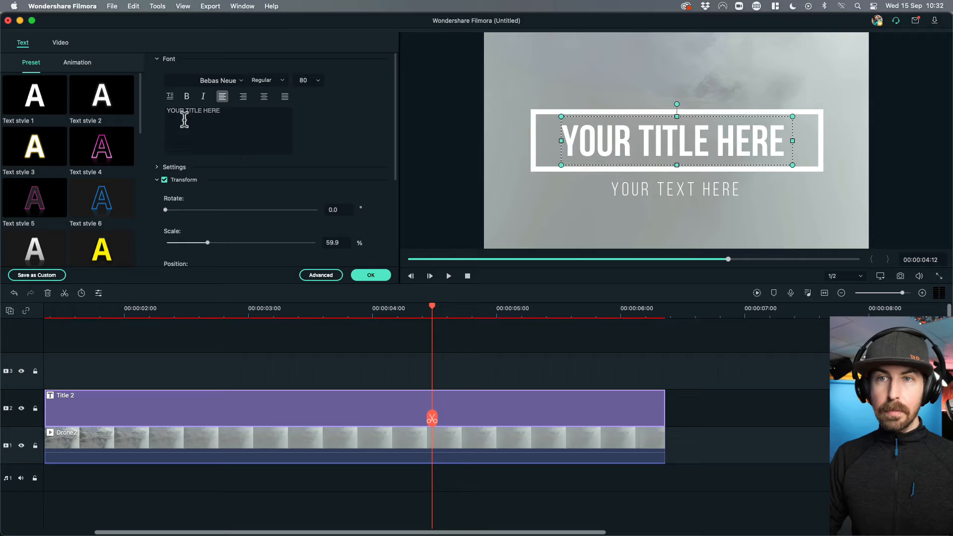
triple_click(210, 114)
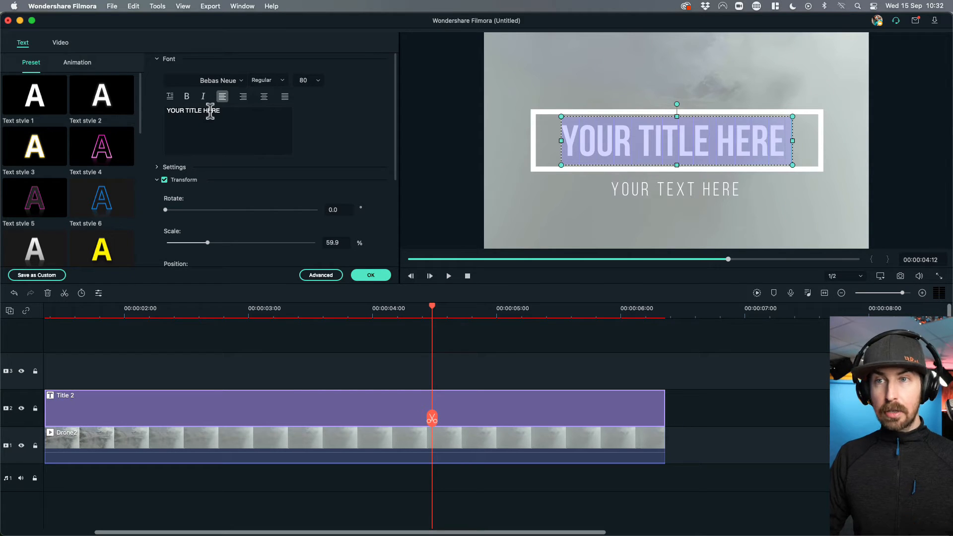
type("SCI")
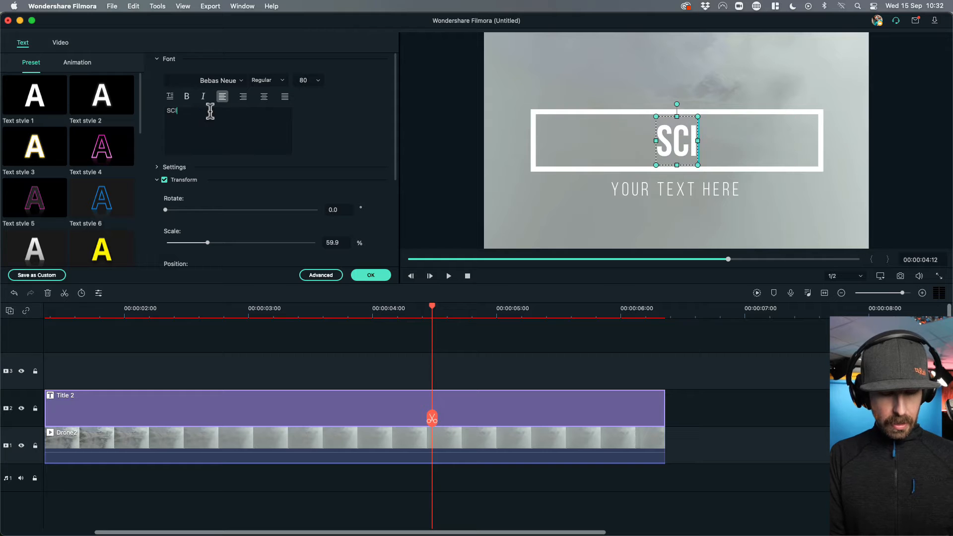
type("ENCE IN THE ALPS")
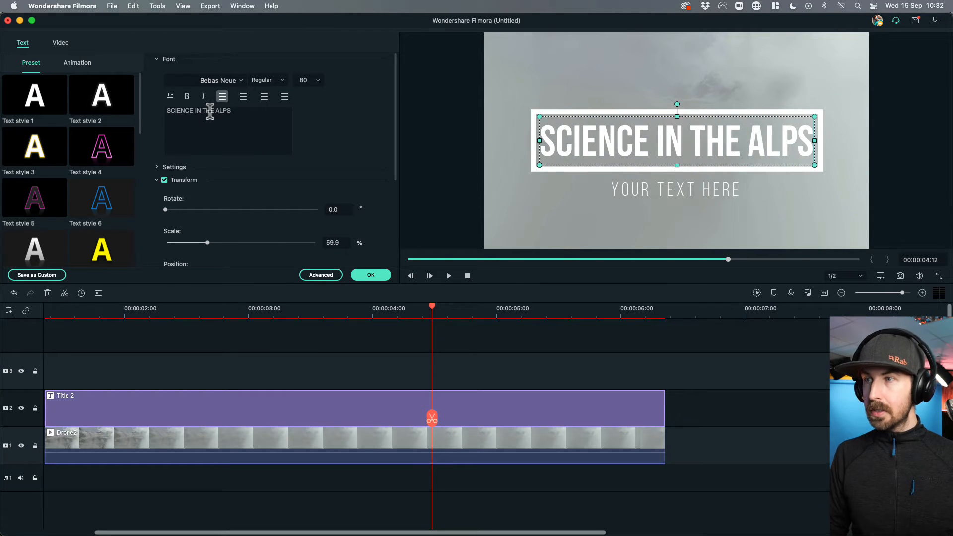
Change the font of the secondary text line below the heading to Exo Bold.
double_click(692, 195)
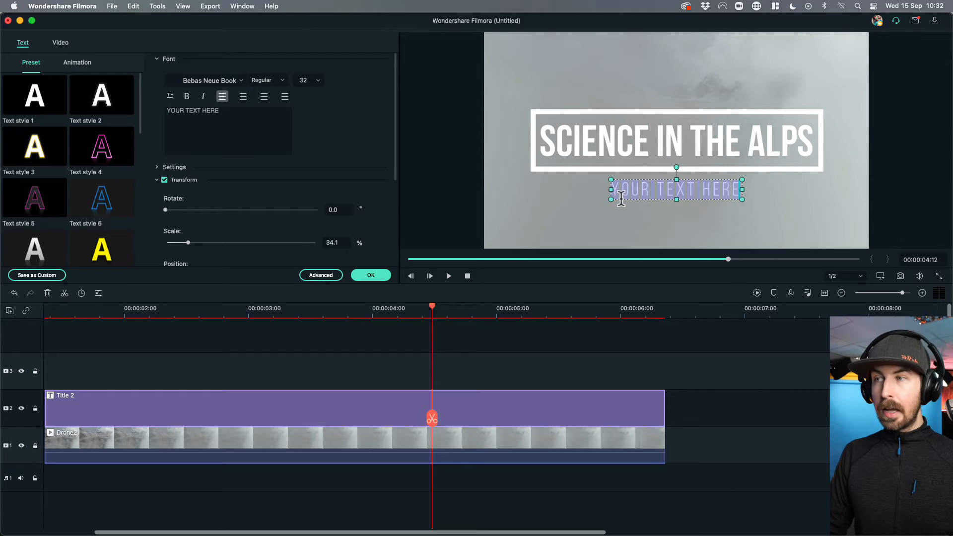
double_click(203, 117)
double_click(639, 189)
left_click(241, 80)
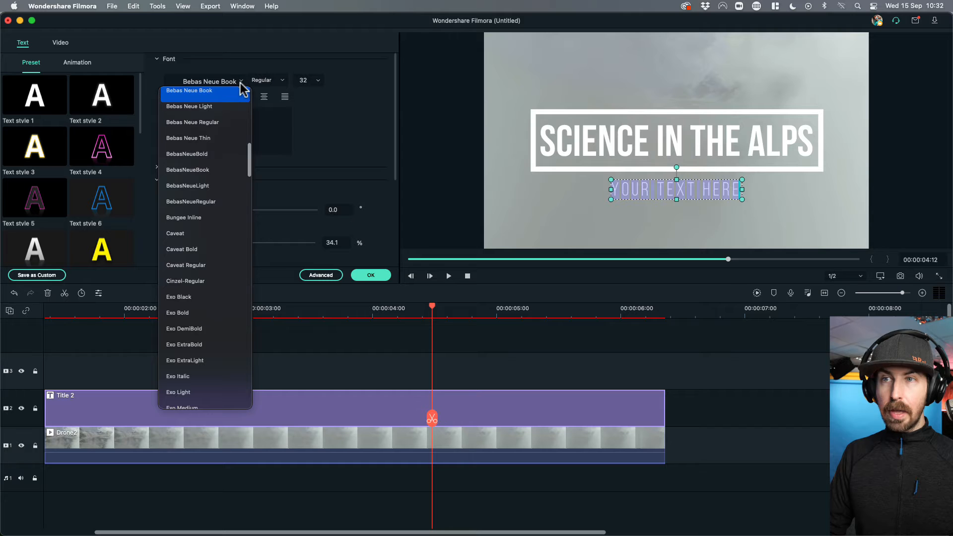
left_click(187, 315)
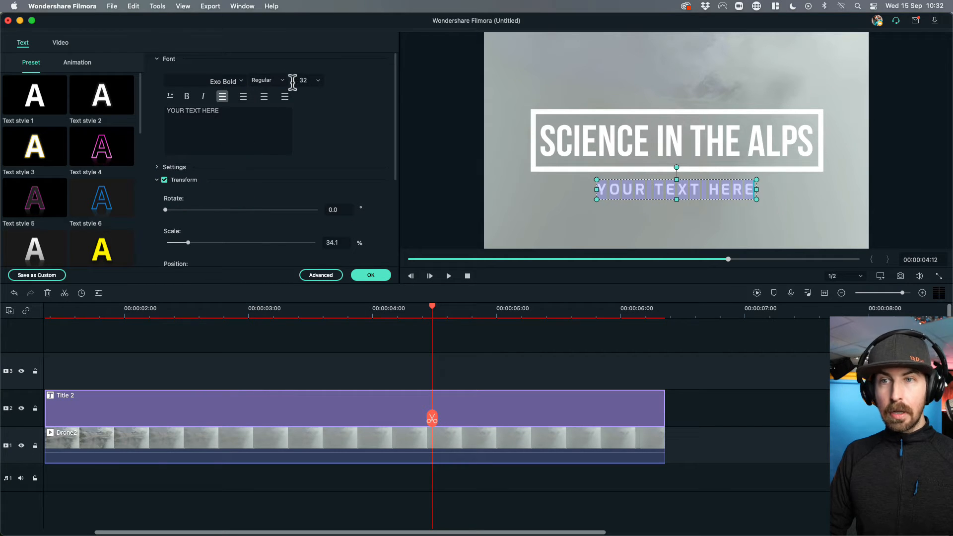
Expand the secondary line's text settings for colour, spacing and position, and nudge the line slightly upward in the preview.
left_click(160, 167)
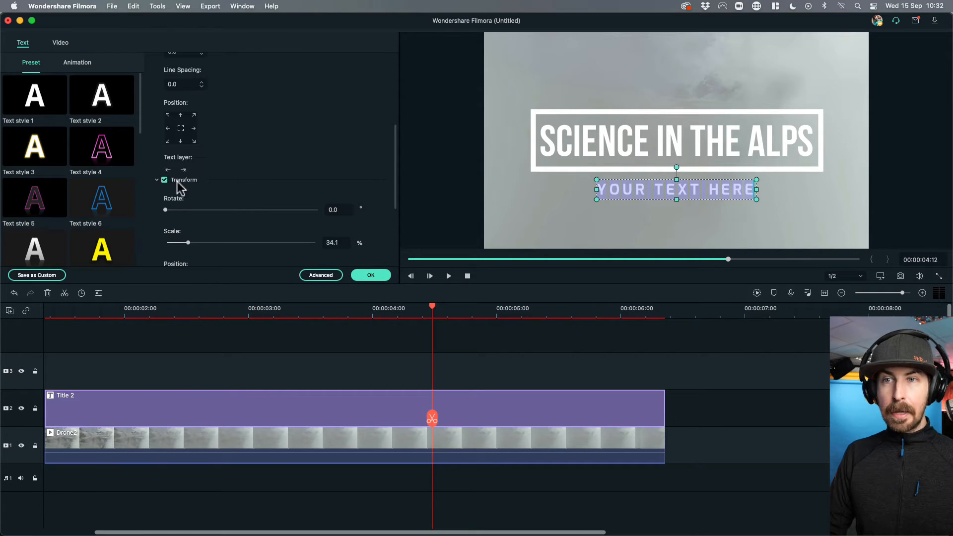
scroll(356, 181, "up", 3)
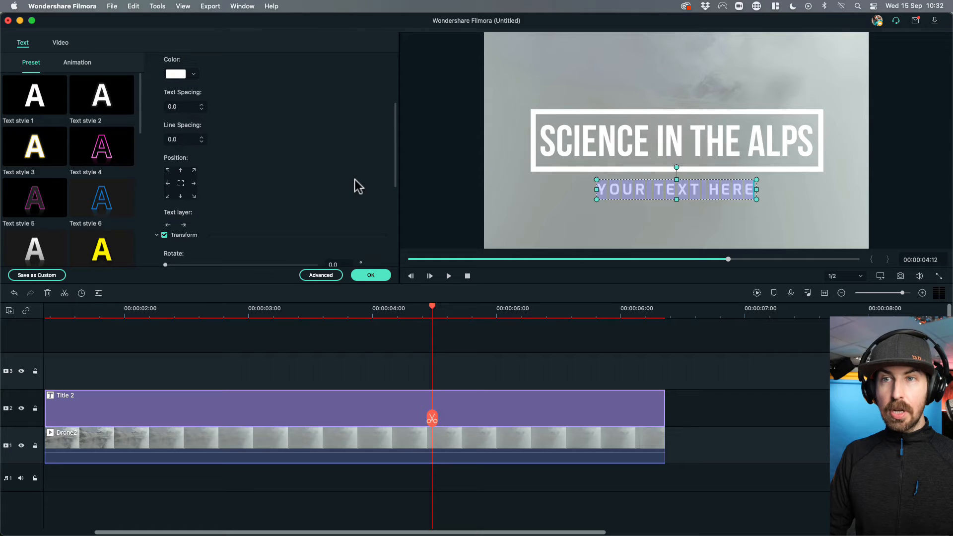
scroll(288, 177, "up", 2)
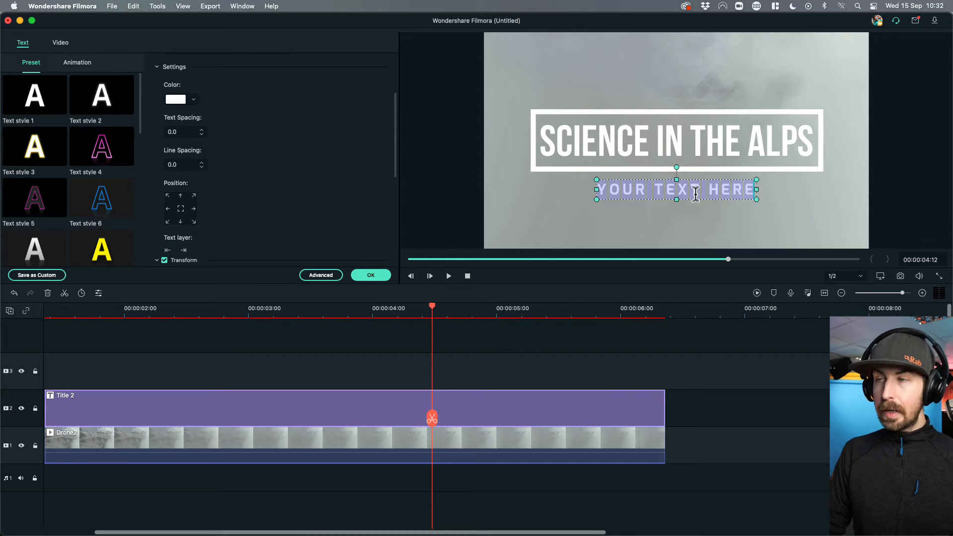
left_click(639, 208)
left_click(640, 188)
left_click_drag(657, 190, 655, 189)
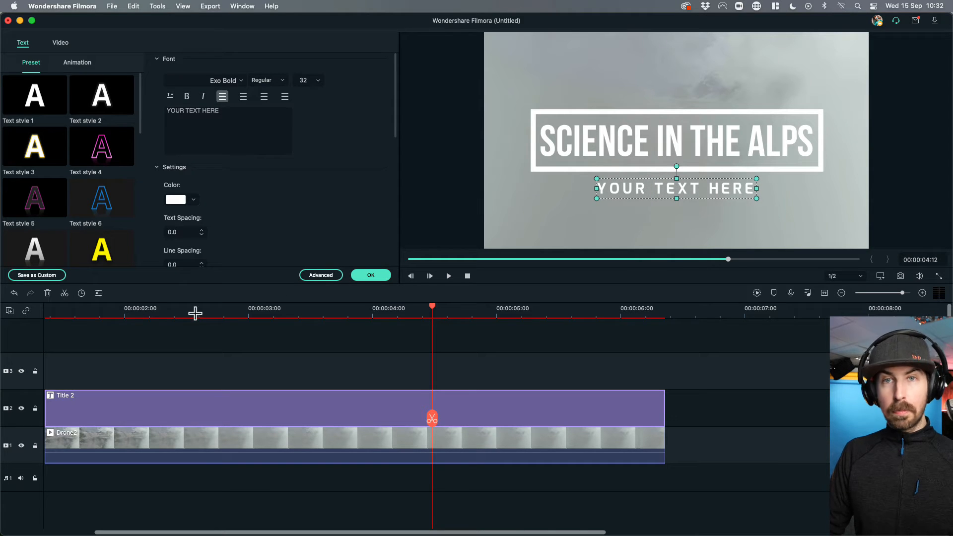
Play the edited title from its start to check it, and accept the text changes.
left_click(48, 311)
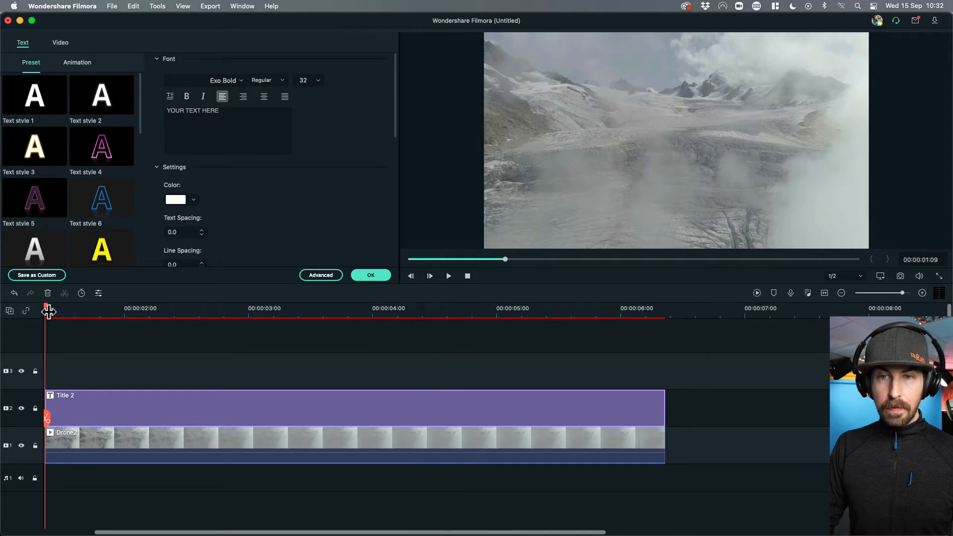
key("space")
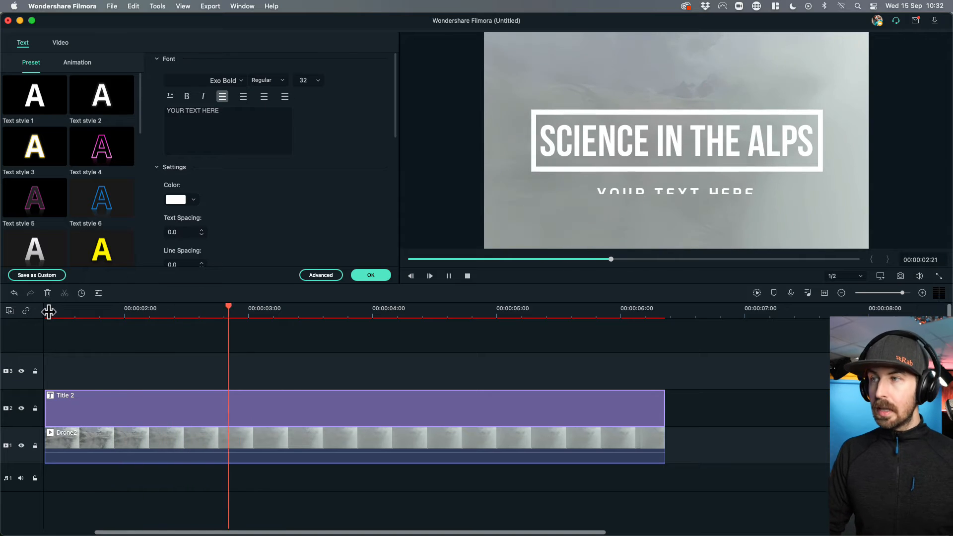
key("space")
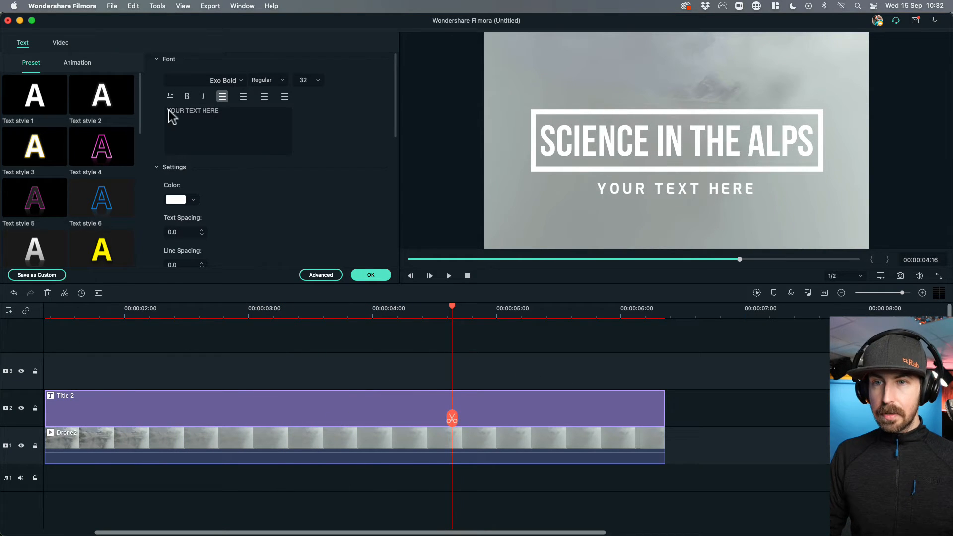
left_click(370, 275)
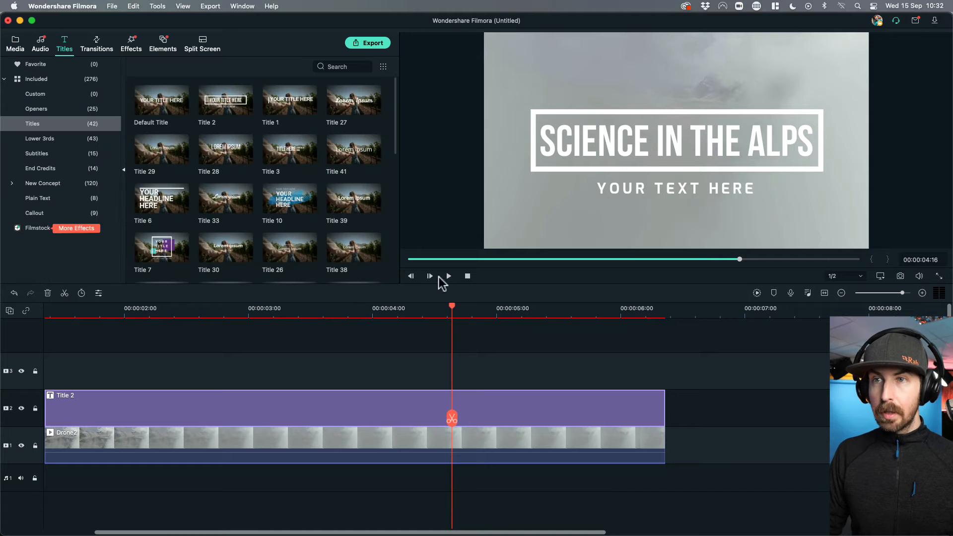
Place the ARoll clip directly after Drone2 on the first video track and play the beginning of it.
left_click(15, 44)
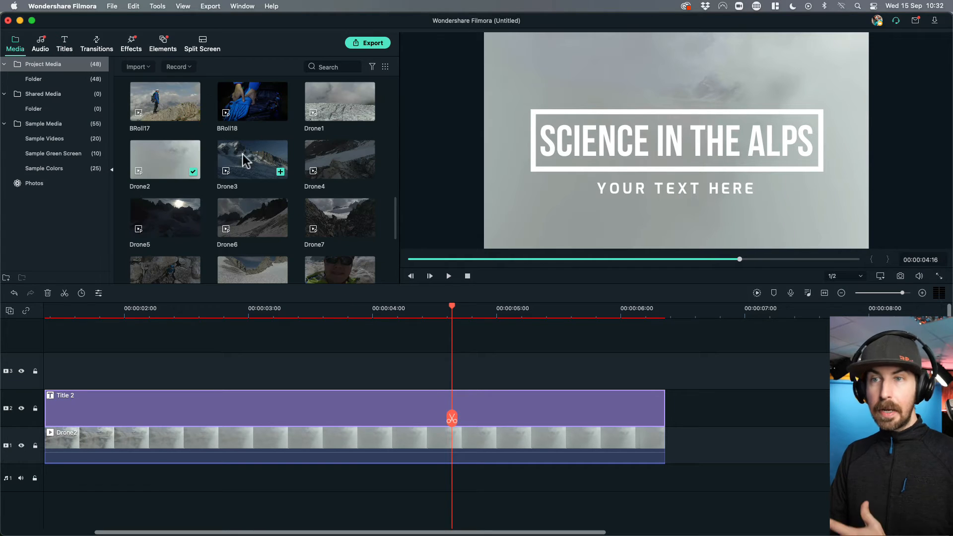
scroll(243, 170, "up", 8)
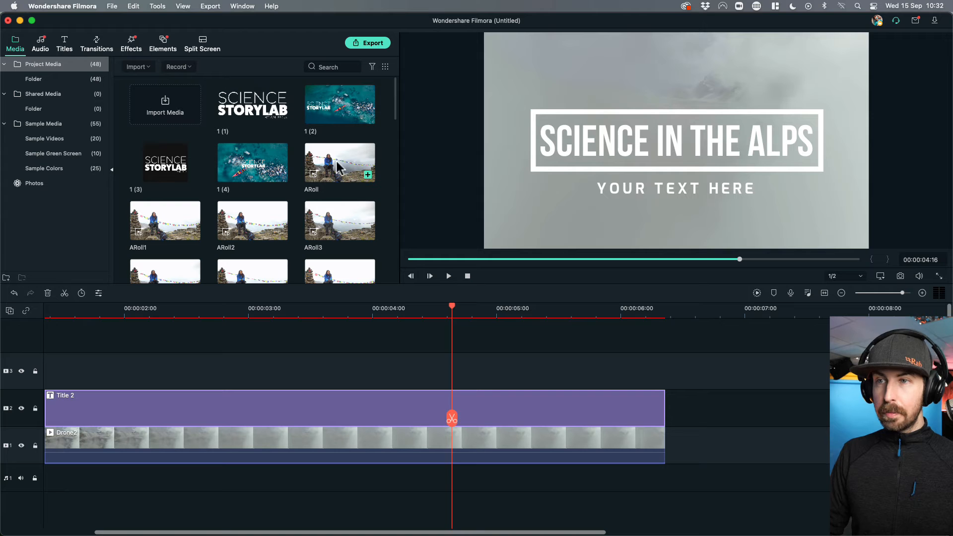
double_click(339, 163)
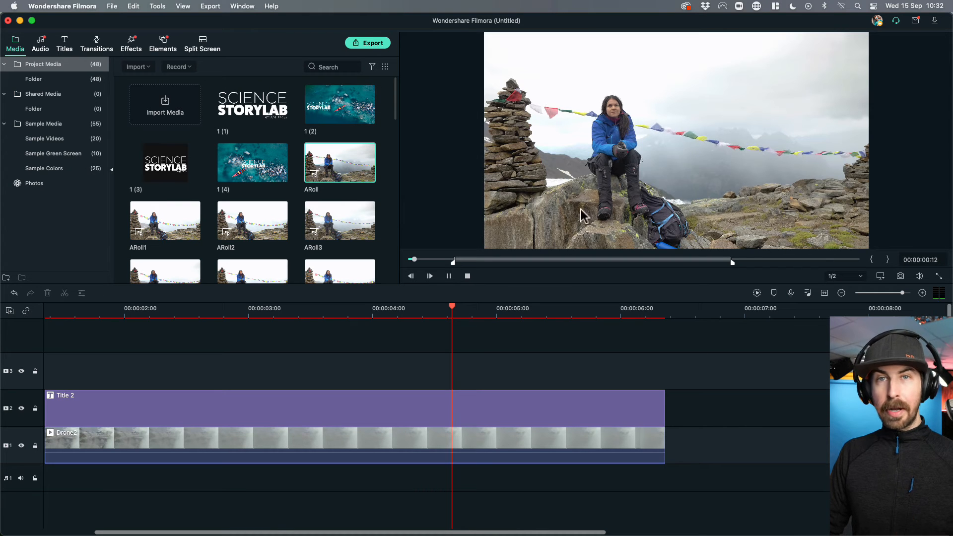
left_click_drag(582, 168, 671, 443)
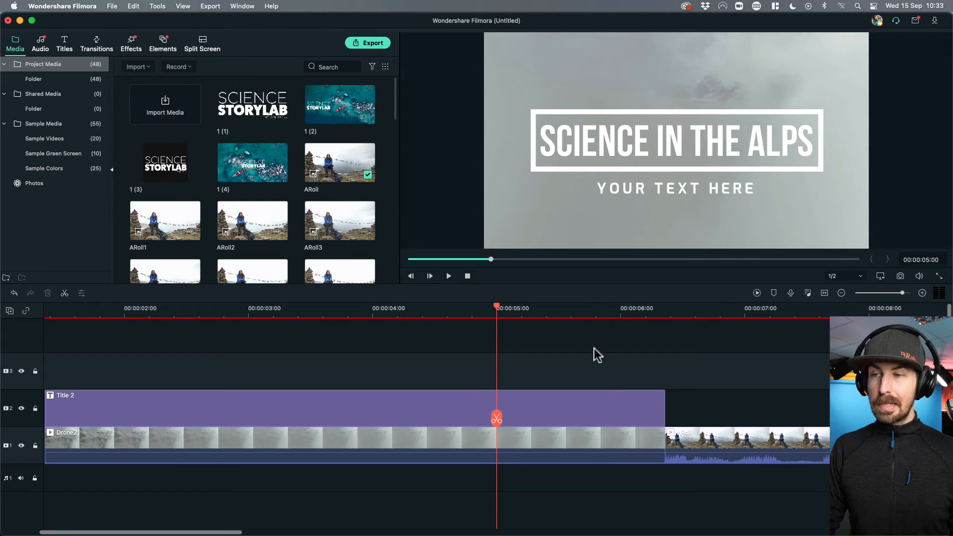
left_click(701, 308)
key("space")
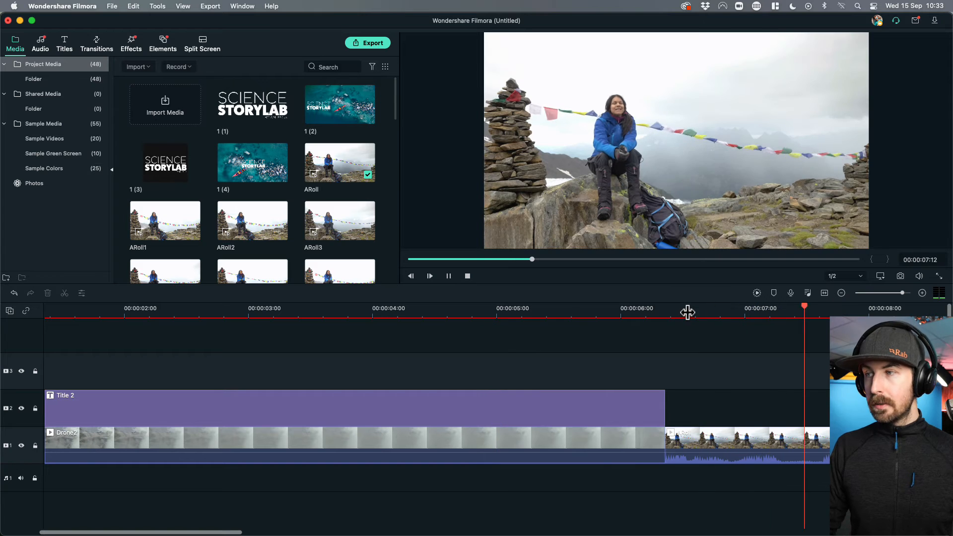
key("space")
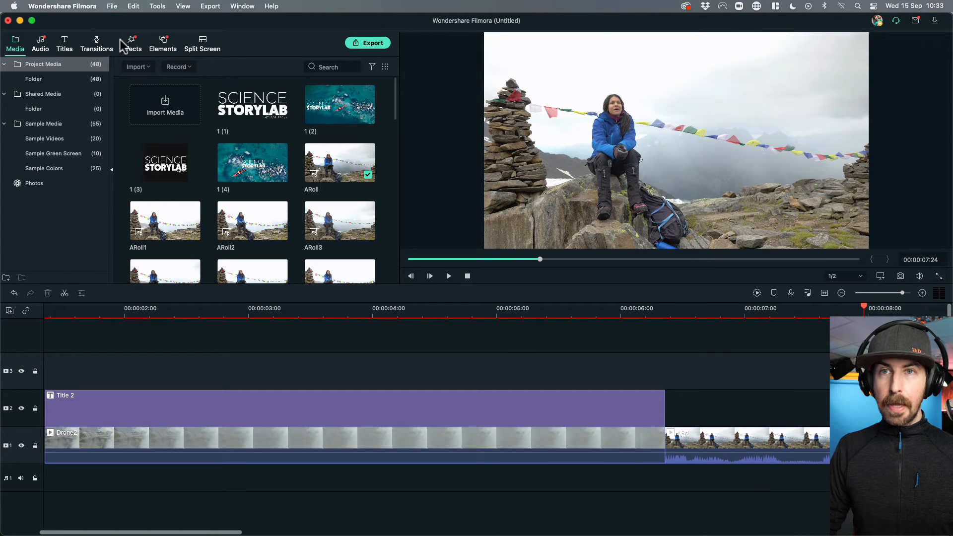
Preview Lower Third 6 and Lower Third 1 from the Lower 3rds templates, and place Lower Third 1 above the ARoll clip at the playhead.
left_click(66, 47)
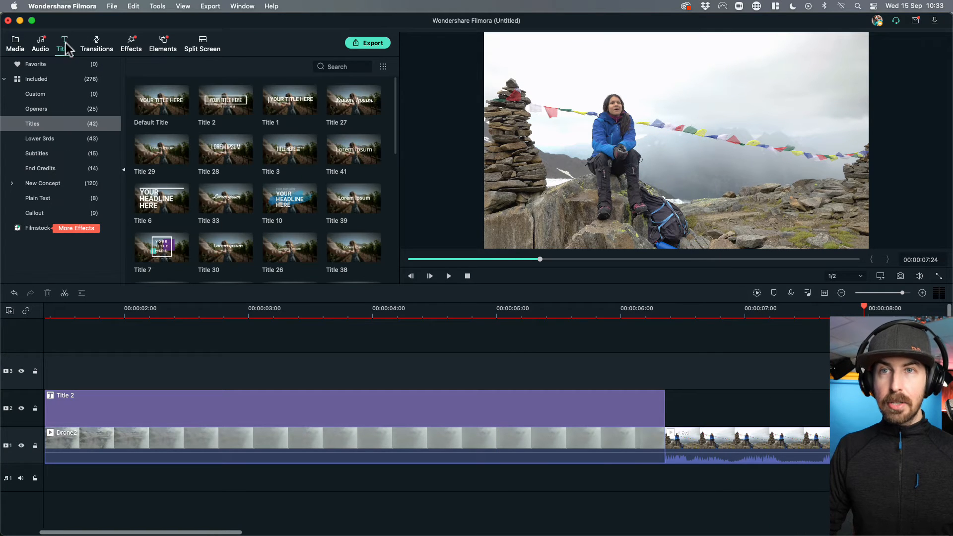
left_click(44, 140)
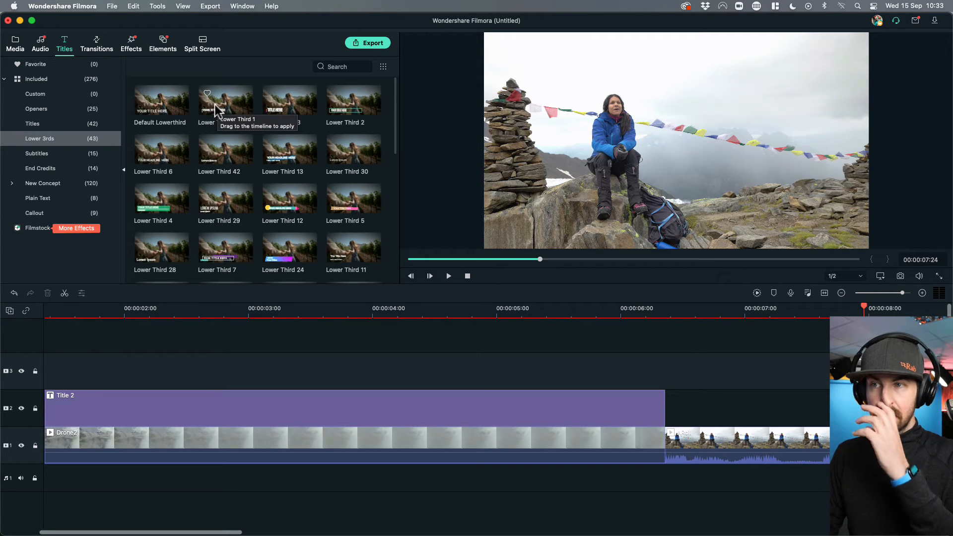
left_click(160, 155)
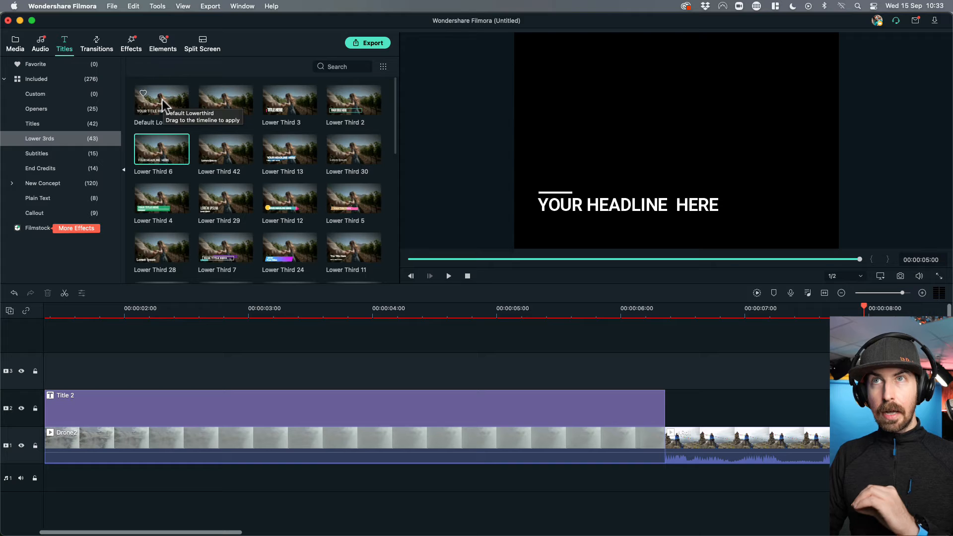
left_click(233, 110)
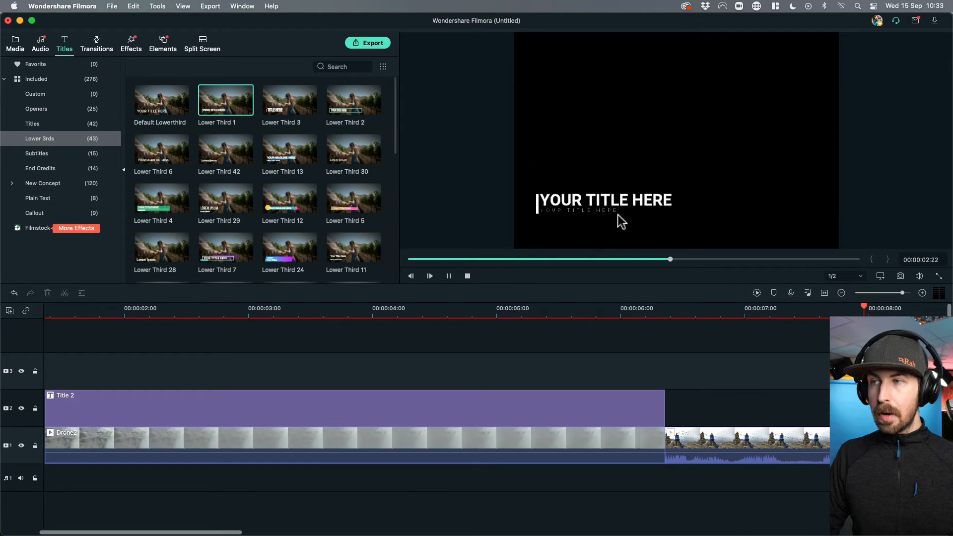
left_click_drag(236, 107, 864, 402)
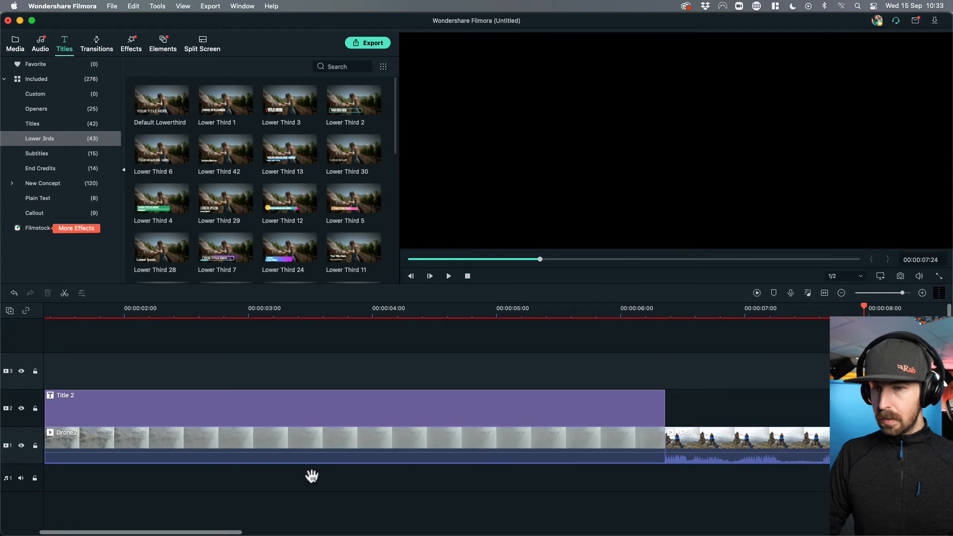
Play the Lower Third 1 title over the interview clip from its start to check its animation.
left_click_drag(233, 530, 391, 533)
left_click(368, 309)
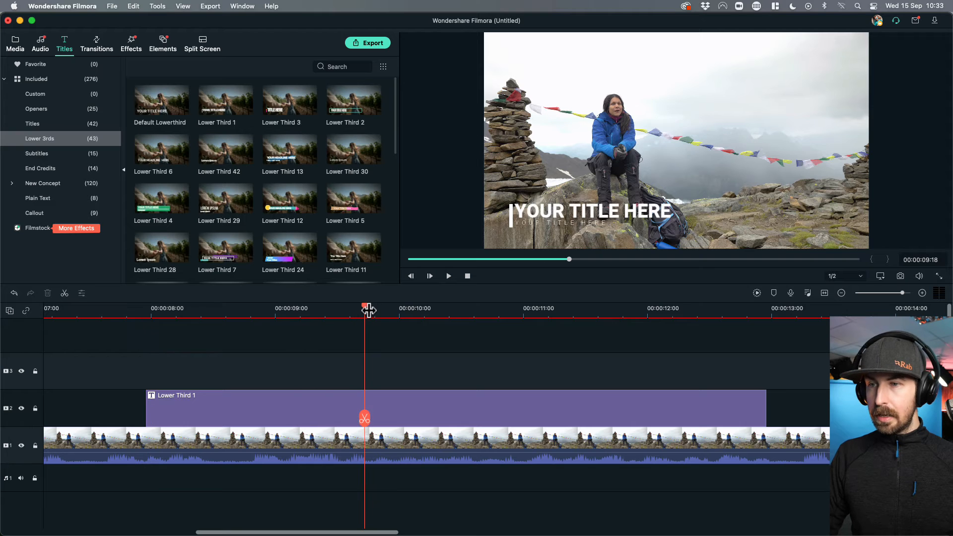
left_click(142, 312)
key("space")
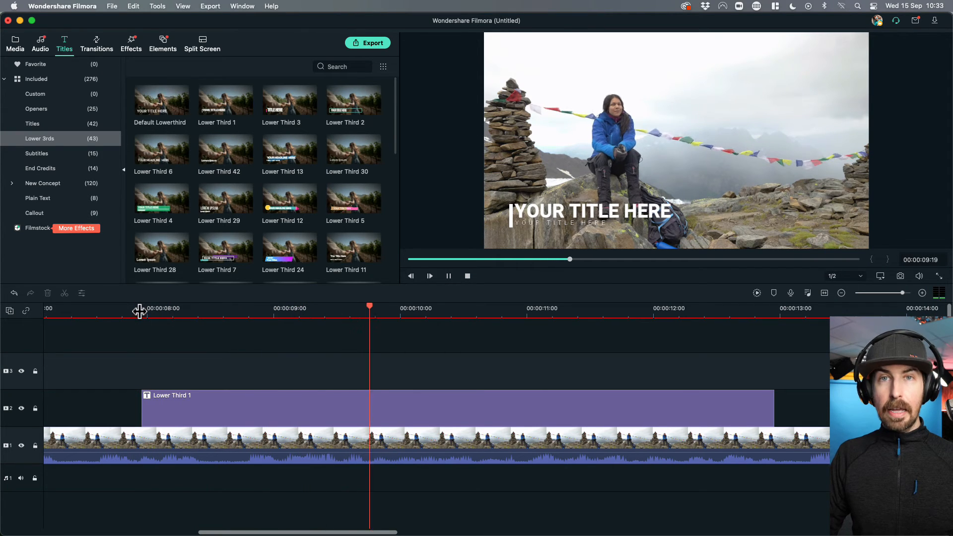
key("space")
Open Lower Third 1 for editing and set the colour of its main text line to Brown.
double_click(388, 401)
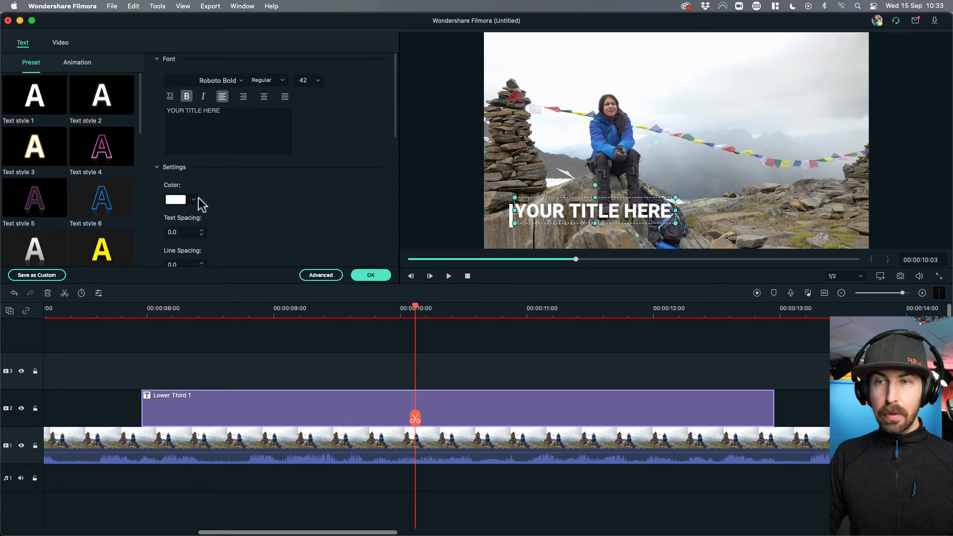
double_click(594, 214)
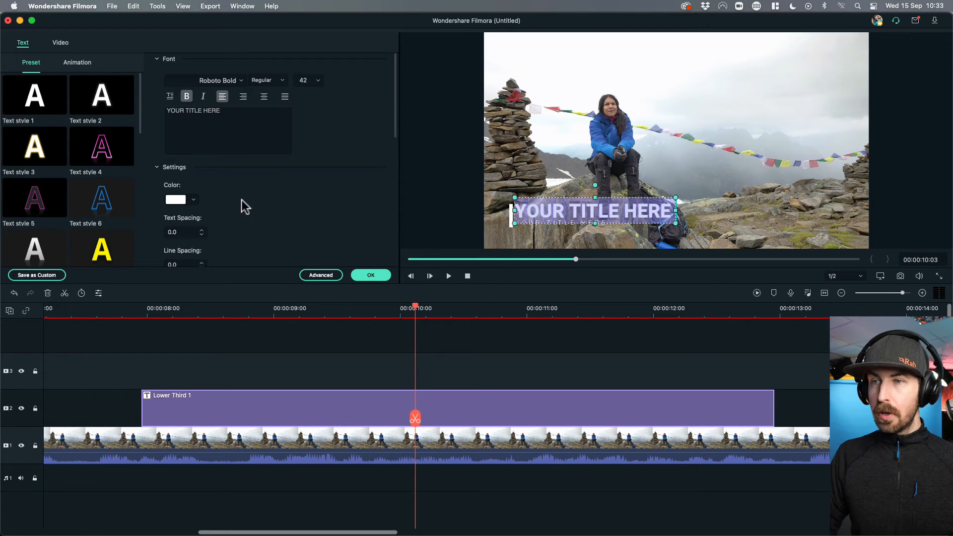
left_click(193, 199)
left_click(188, 276)
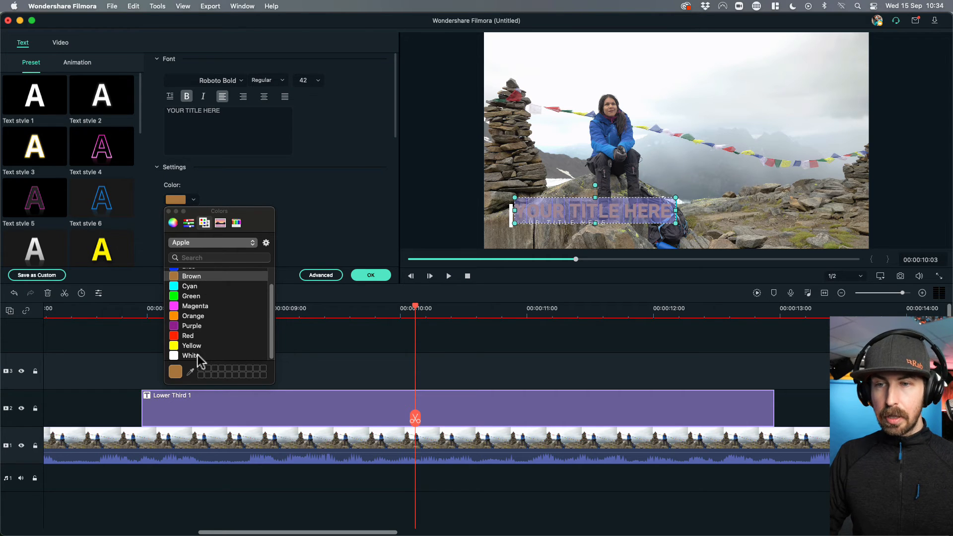
left_click(578, 207)
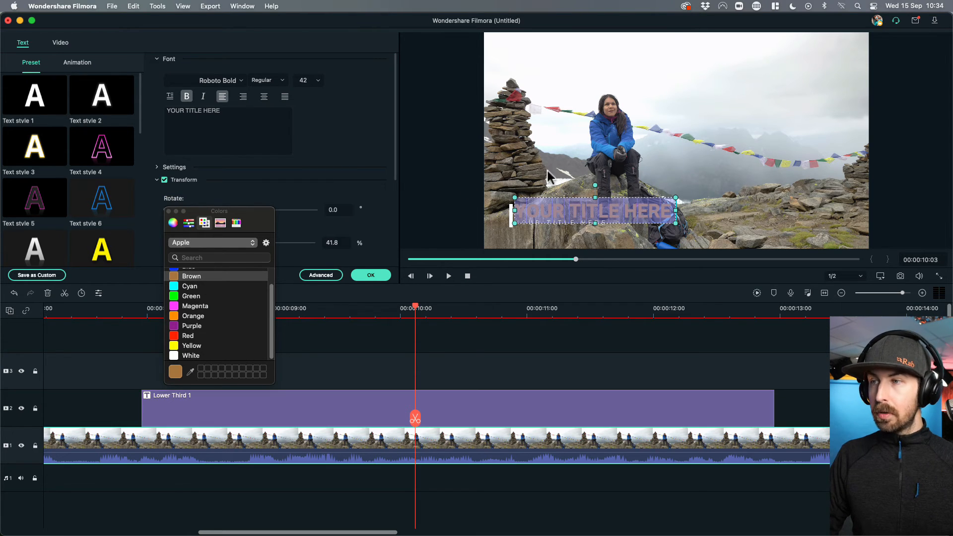
Nudge the main text line slightly upward in the preview and set its colour to White.
mouse_move(566, 216)
left_mouse_down()
mouse_move(754, 91)
mouse_move(748, 72)
mouse_move(538, 212)
mouse_move(568, 213)
left_mouse_up()
double_click(569, 214)
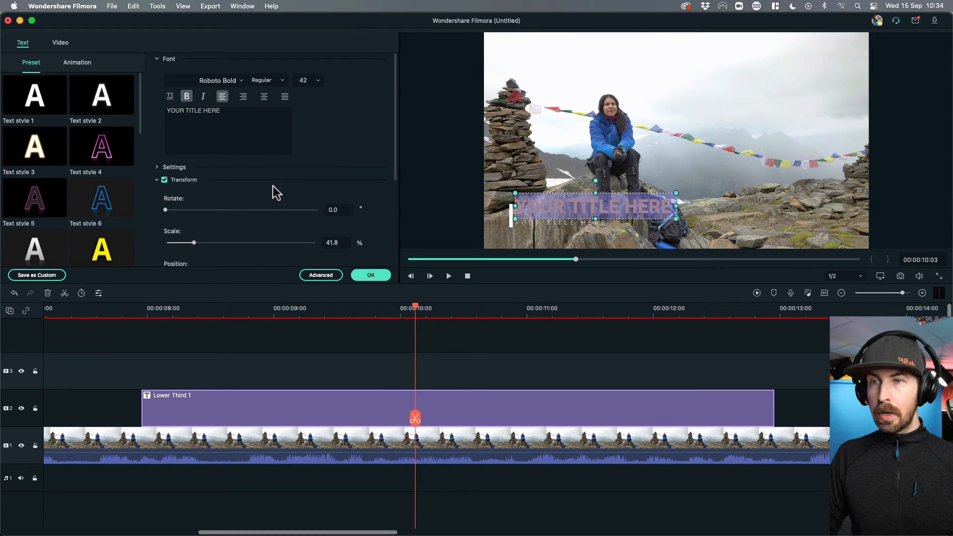
left_click(157, 167)
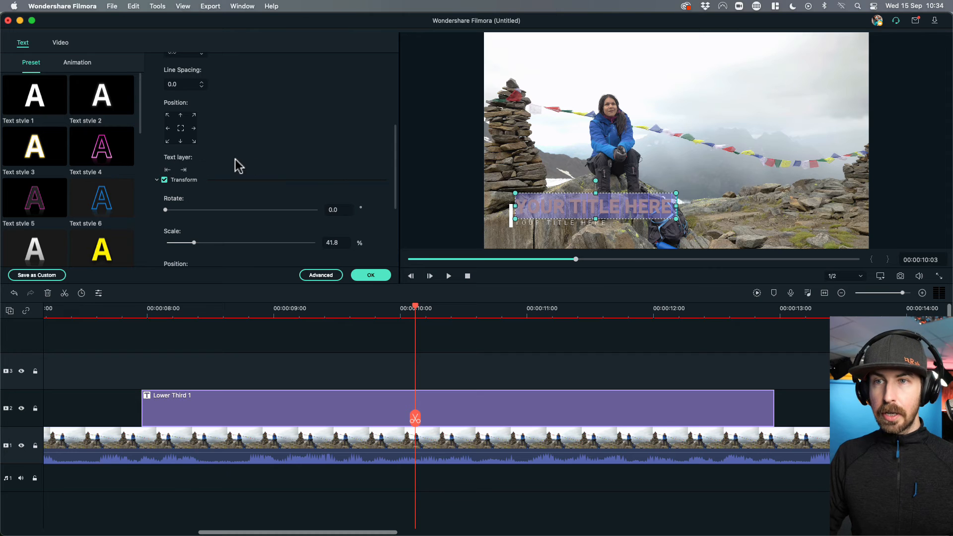
scroll(317, 159, "up", 5)
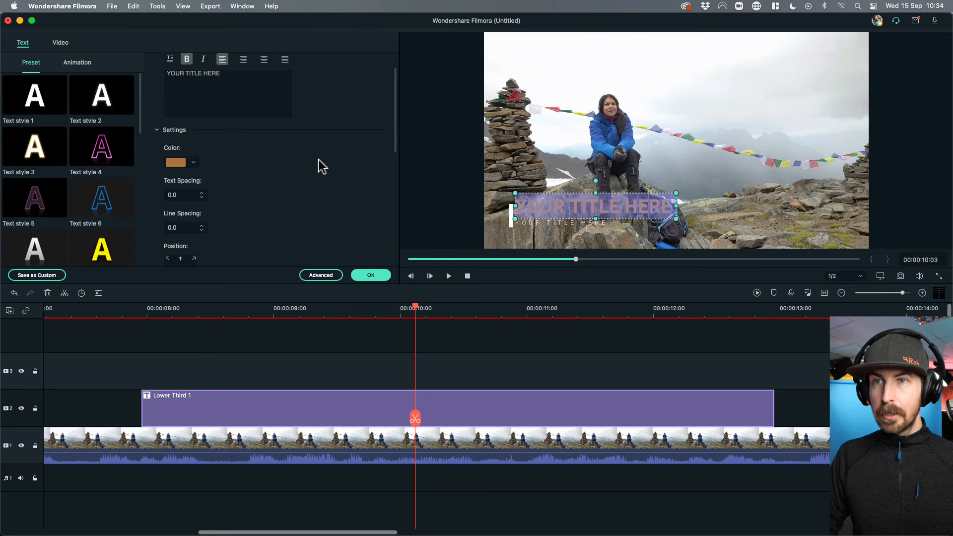
left_click(193, 163)
left_click(200, 316)
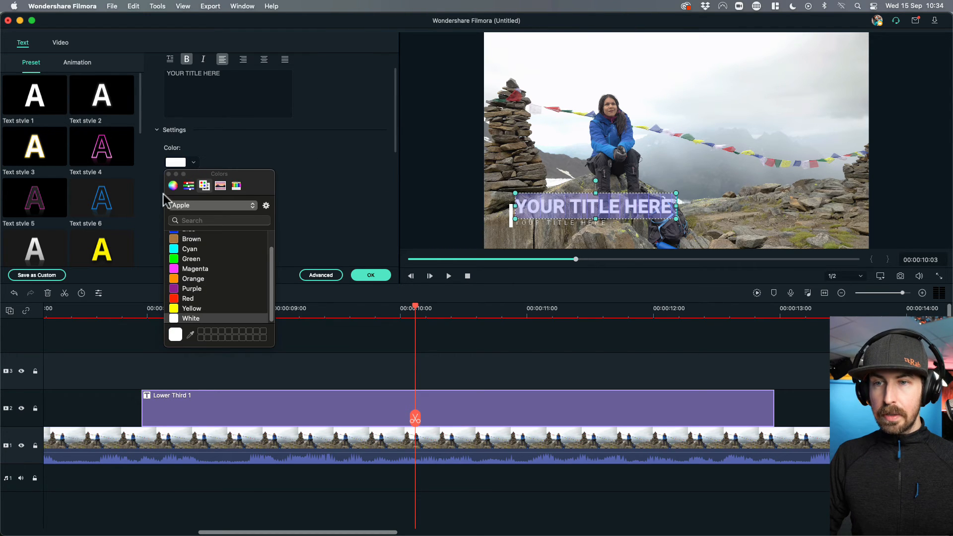
left_click(168, 174)
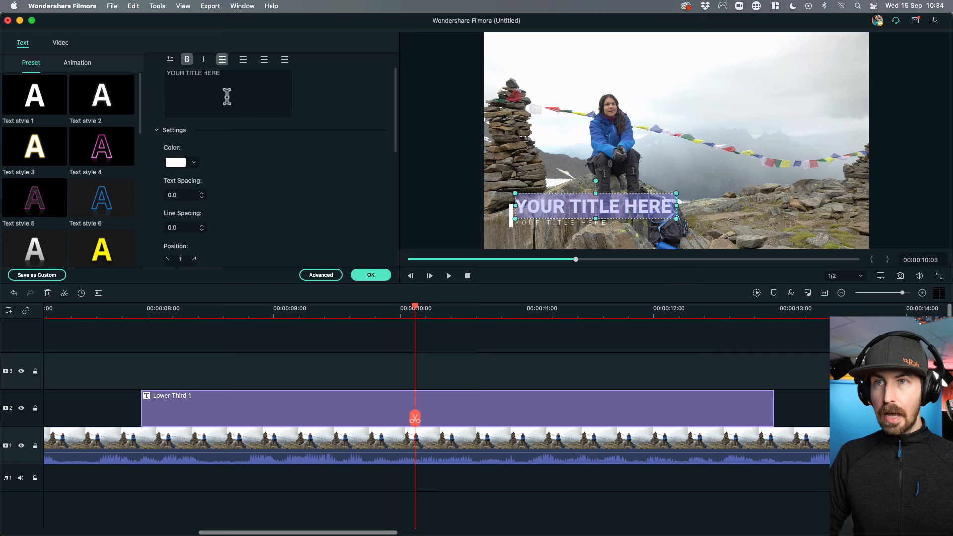
Replace the main text line with the interviewee's first name and the secondary line with "CLIMBER/SCIENTIST".
left_click(223, 74)
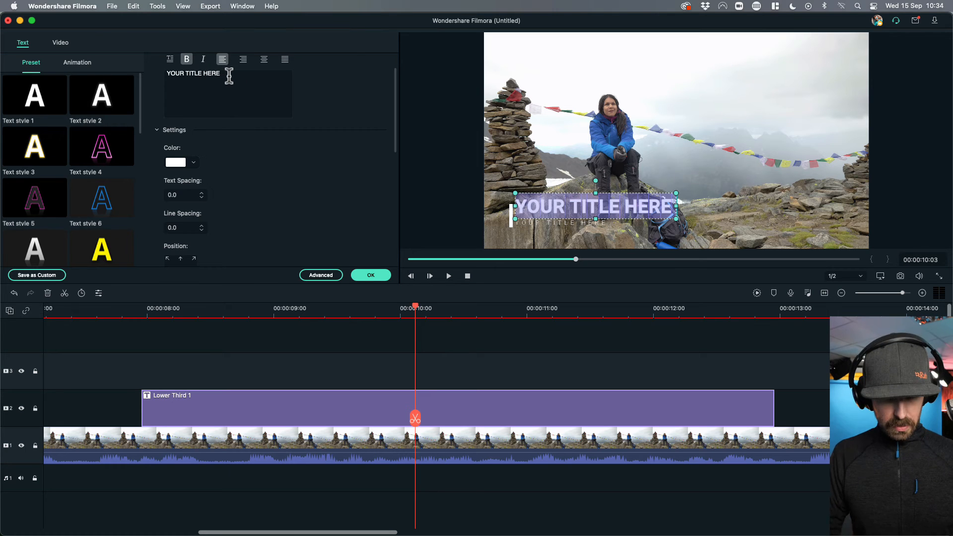
type("TAMARA")
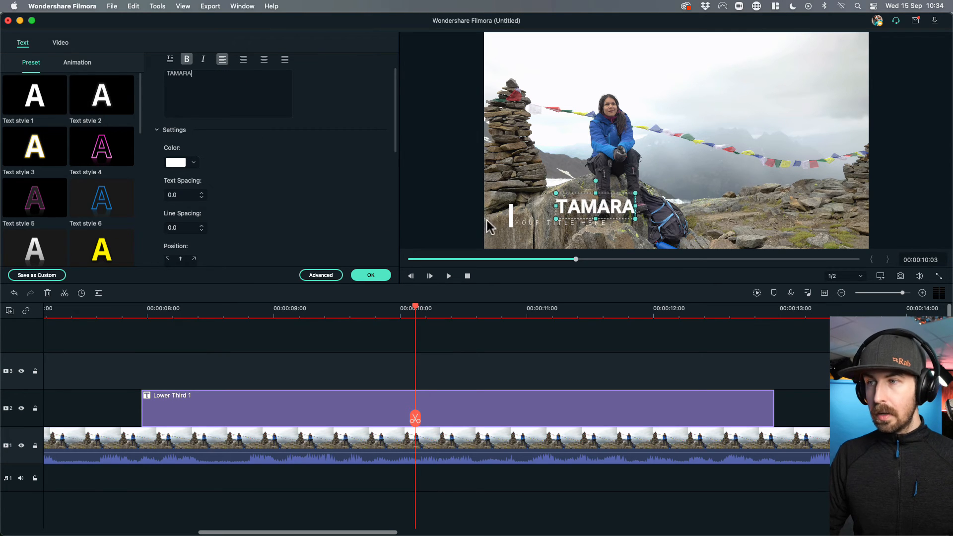
double_click(538, 224)
left_click_drag(226, 120, 148, 110)
type("CLIMBER/SCIENTIST")
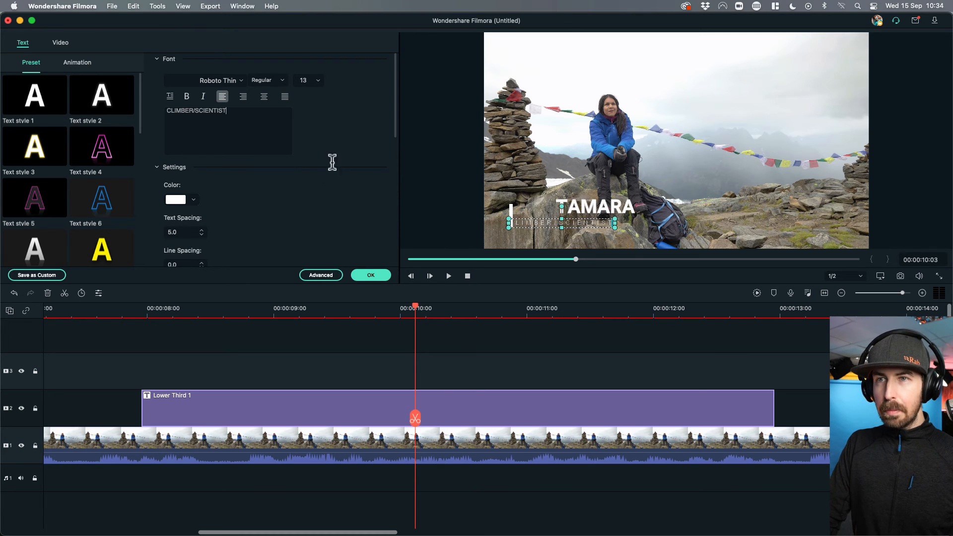
Try several position presets on the name line, align it to the frame's bottom-right corner, and shift it slightly up and inward.
left_click(594, 216)
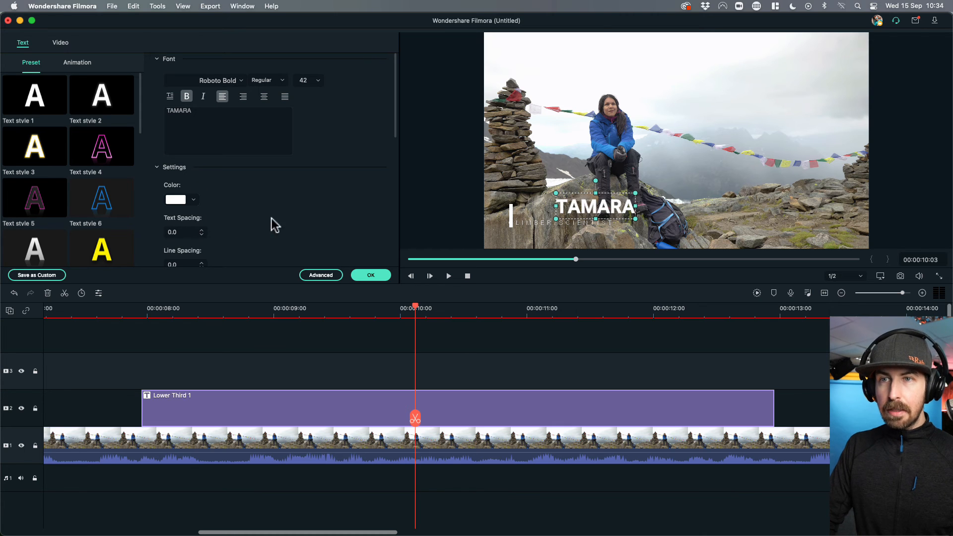
scroll(268, 218, "down", 5)
left_click(194, 204)
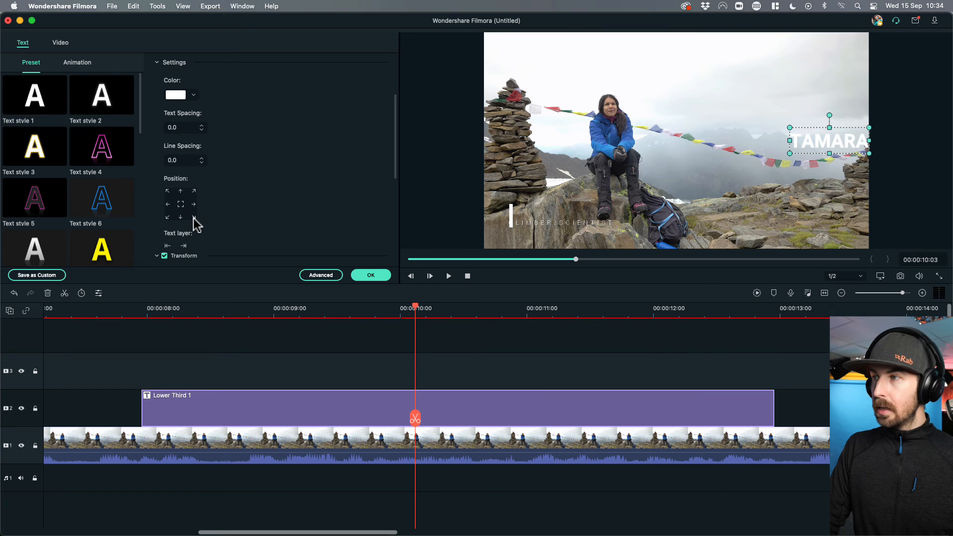
left_click(193, 218)
left_click(181, 204)
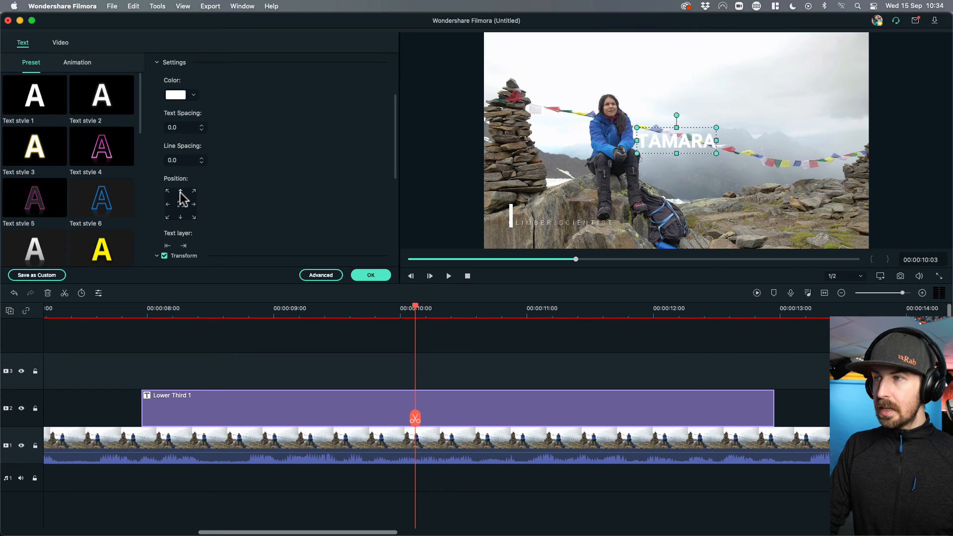
left_click(181, 192)
left_click(194, 217)
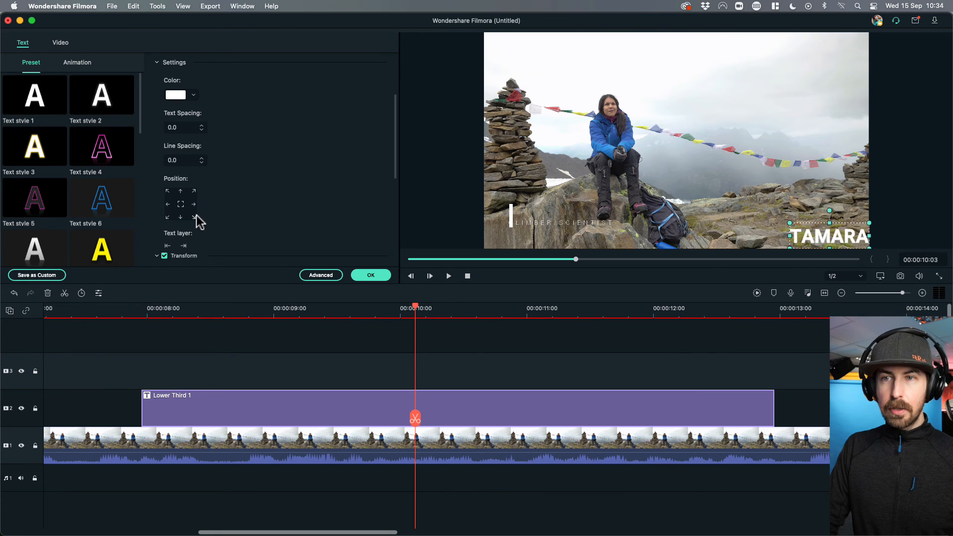
left_click_drag(797, 233, 791, 197)
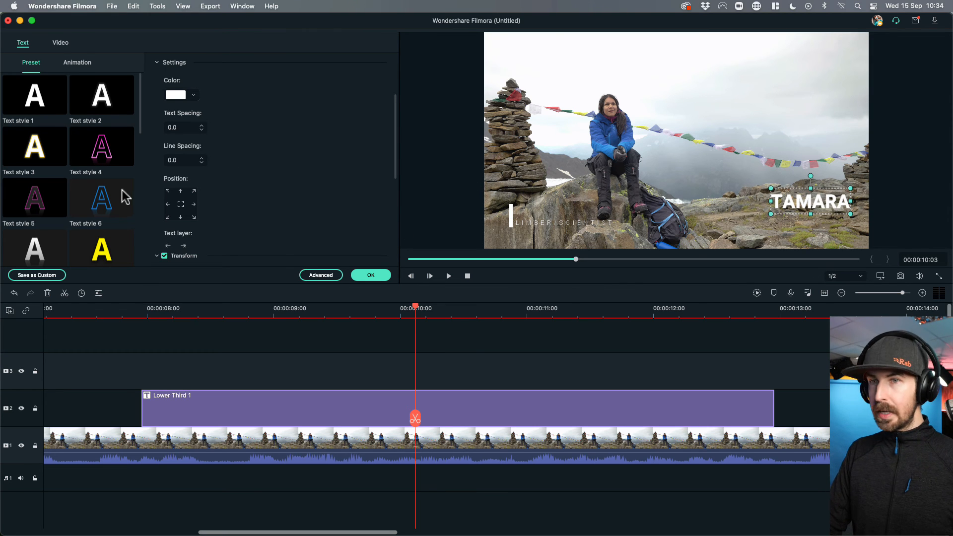
Move the "CLIMBER/SCIENTIST" line beneath the name and the vertical bar to the right of both lines.
left_click(562, 222)
left_click_drag(562, 224, 797, 219)
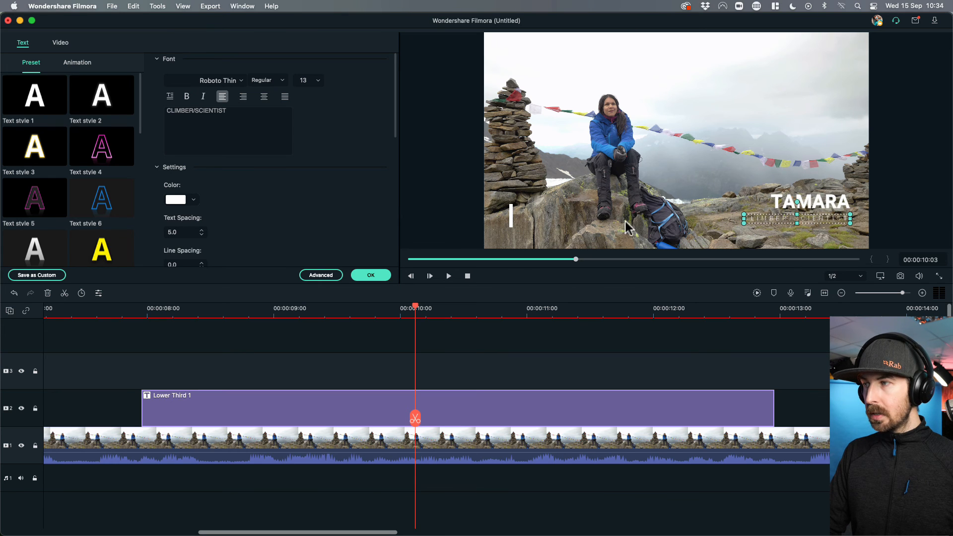
left_click_drag(513, 217, 857, 217)
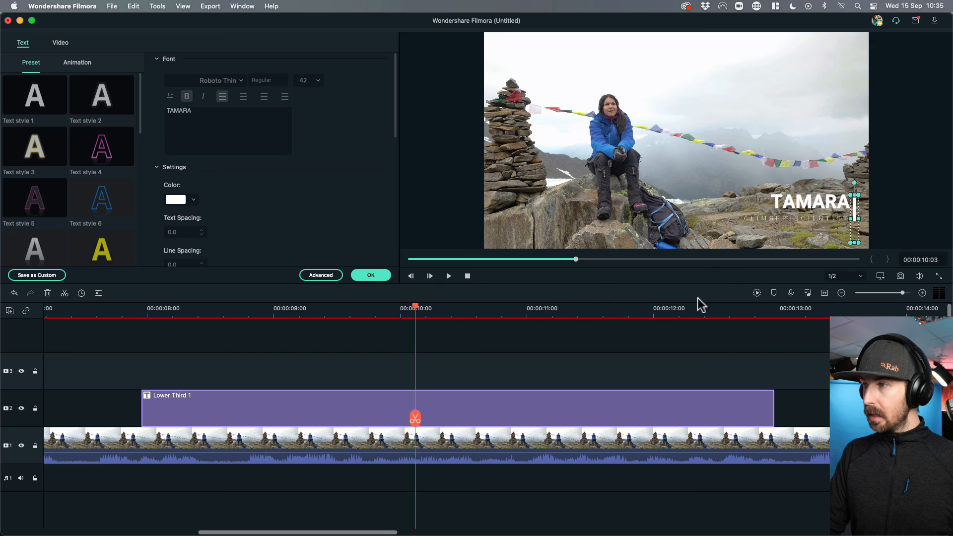
Play the edited lower third from just before its start to check the animation in its new position.
left_click(131, 315)
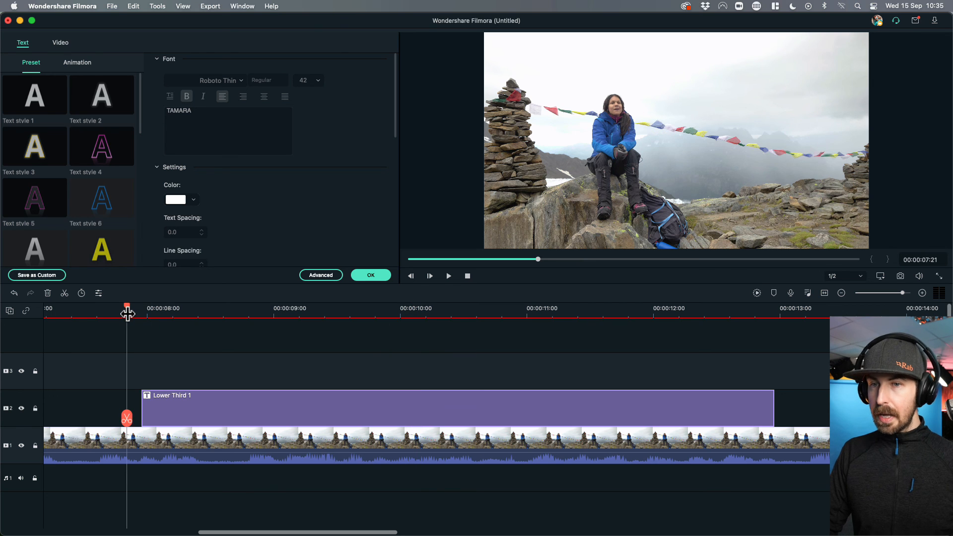
key("space")
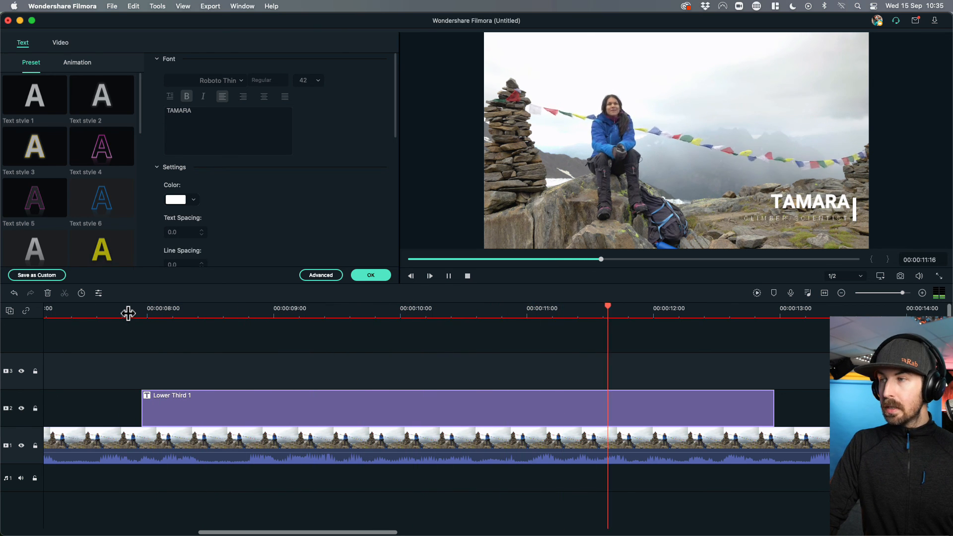
key("space")
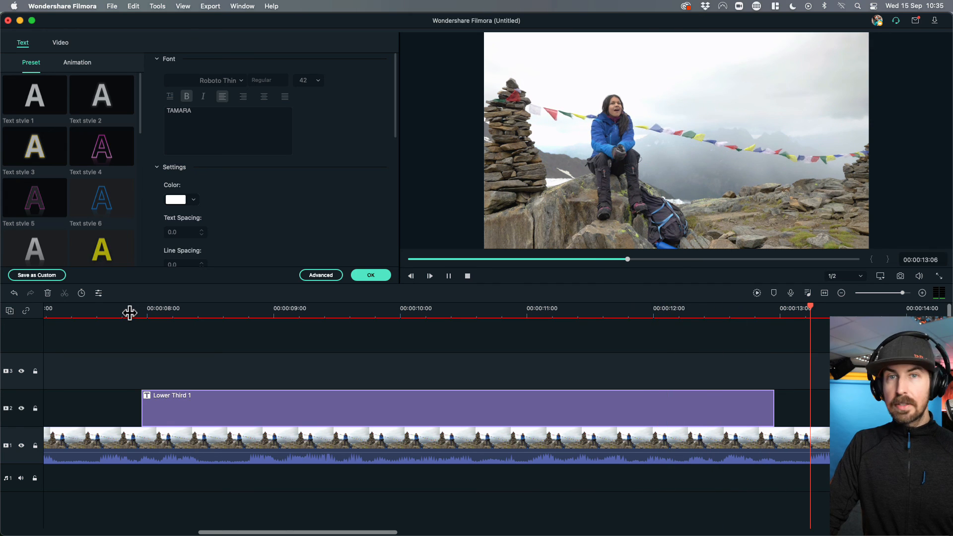